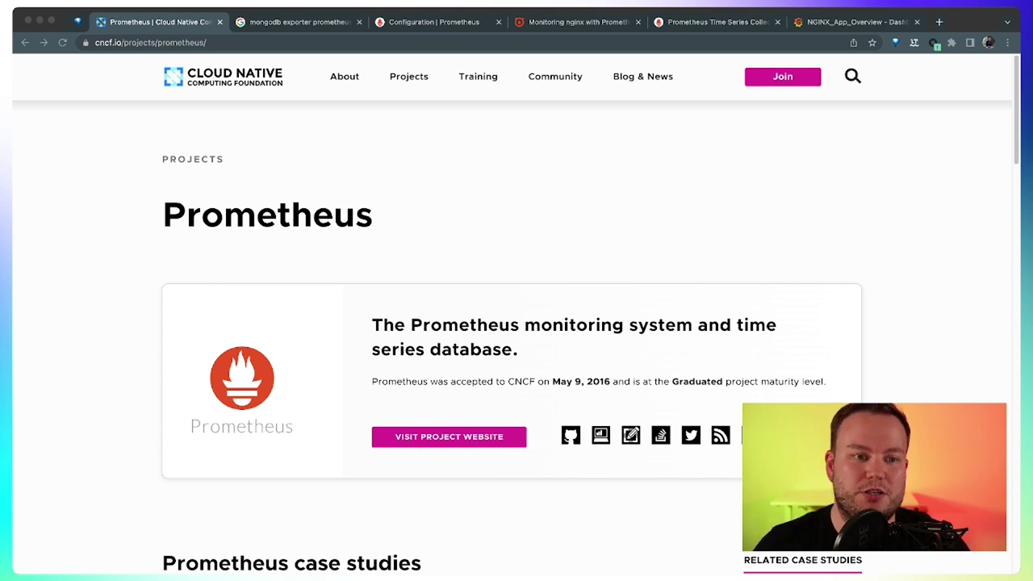
- Review the Google results for the 'mongodb exporter prometheus' search
click(291, 31)
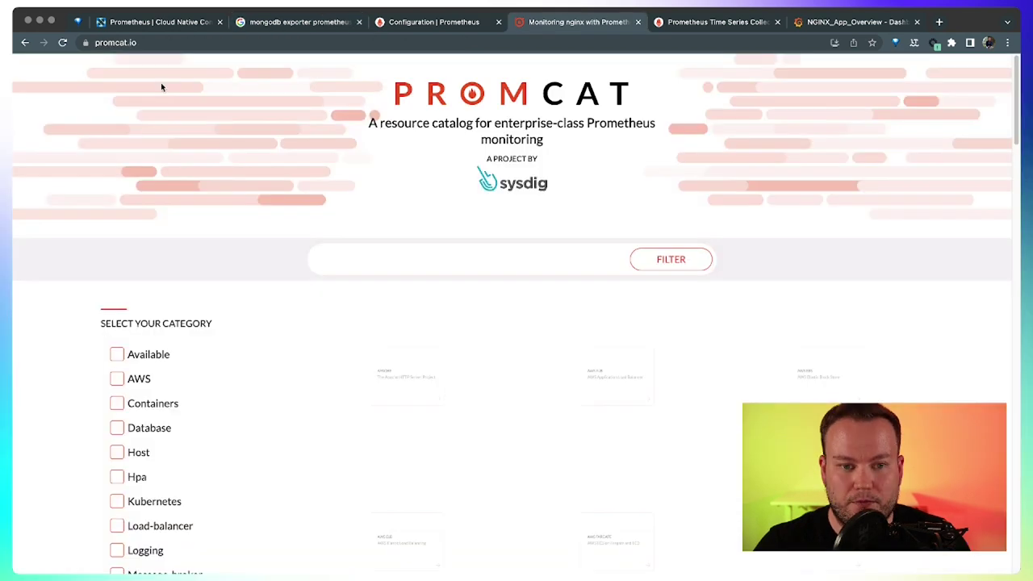
scroll(425, 266, down, 1)
scroll(428, 271, up, 1)
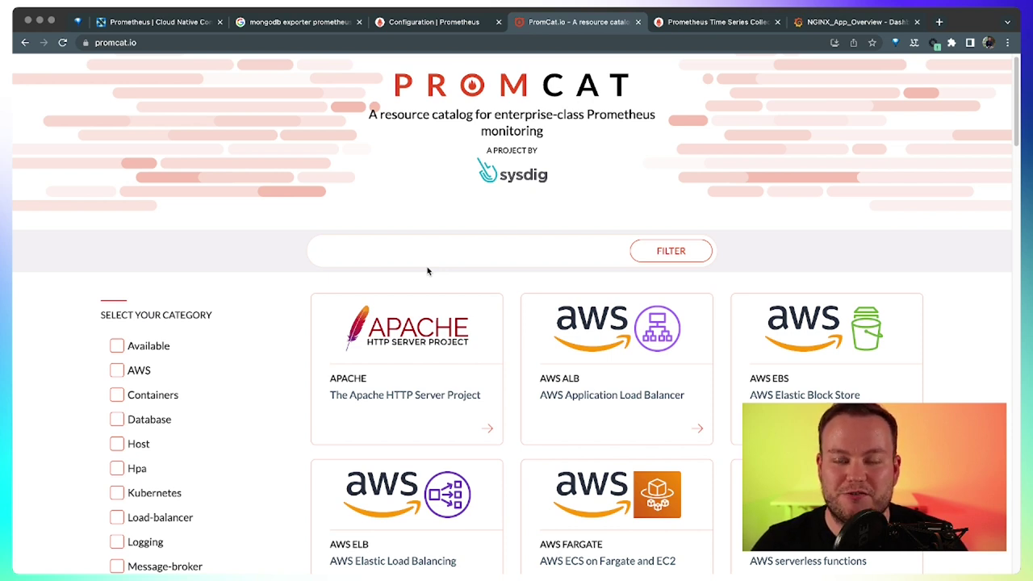
- Filter the catalog for mongodb and look over the MongoDB integration page
click(428, 257)
text(mongodb)
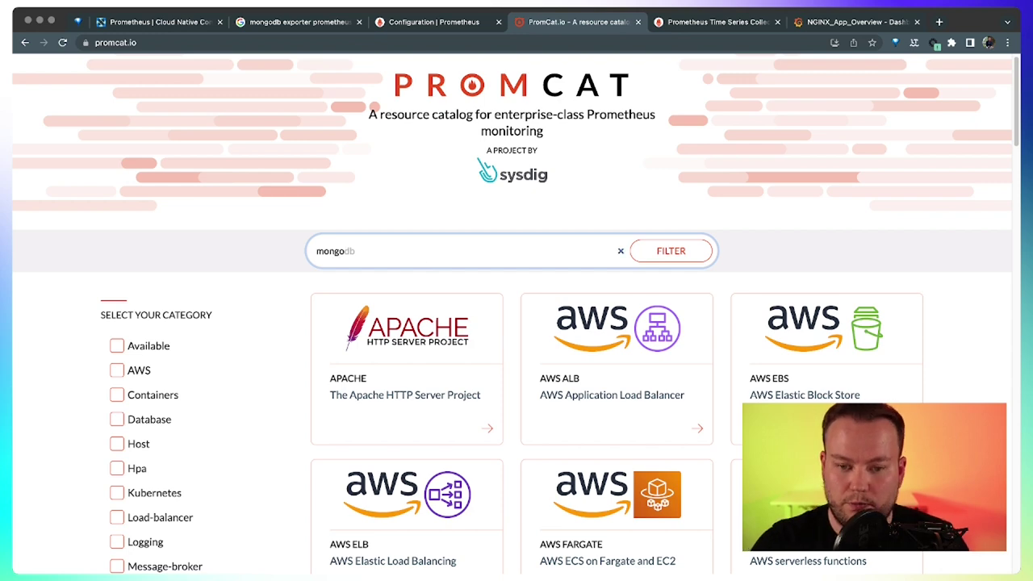
click(409, 279)
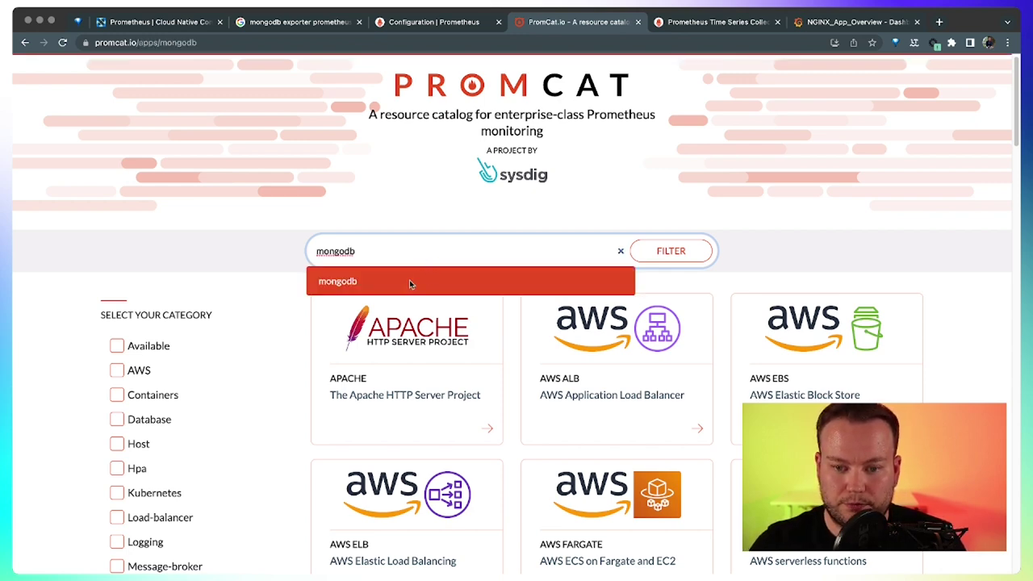
scroll(532, 422, down, 2)
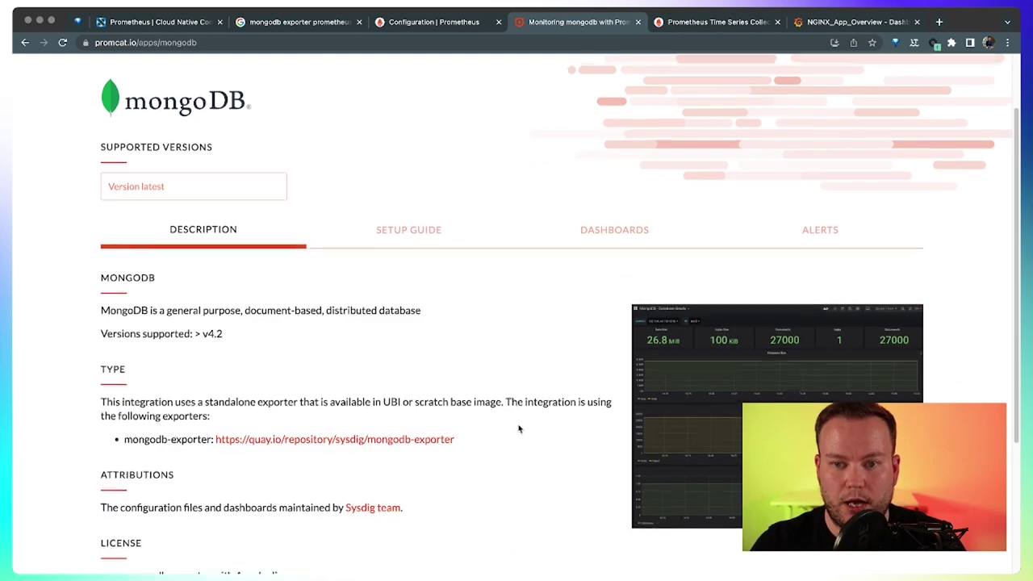
scroll(514, 431, up, 2)
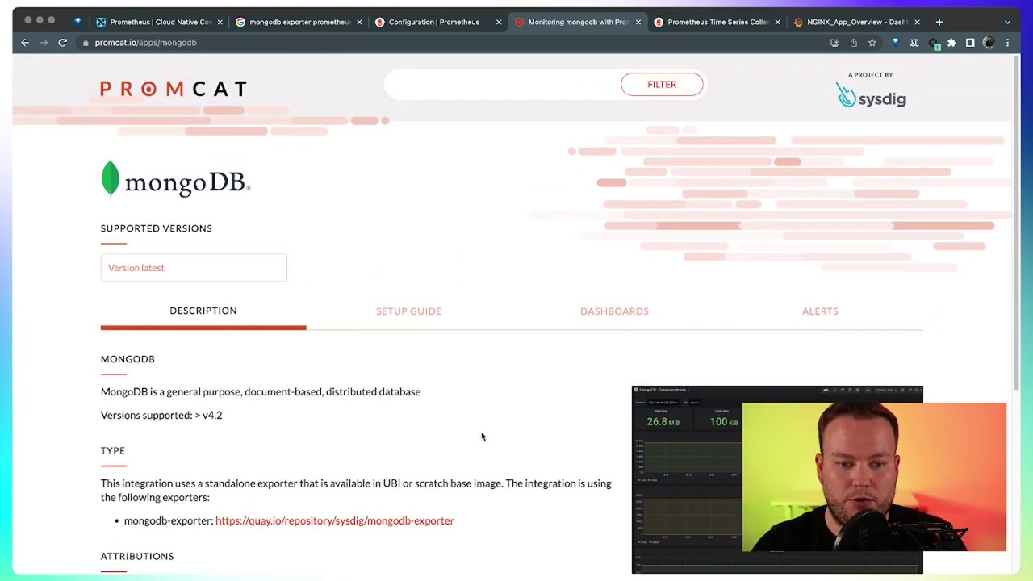
scroll(311, 468, down, 3)
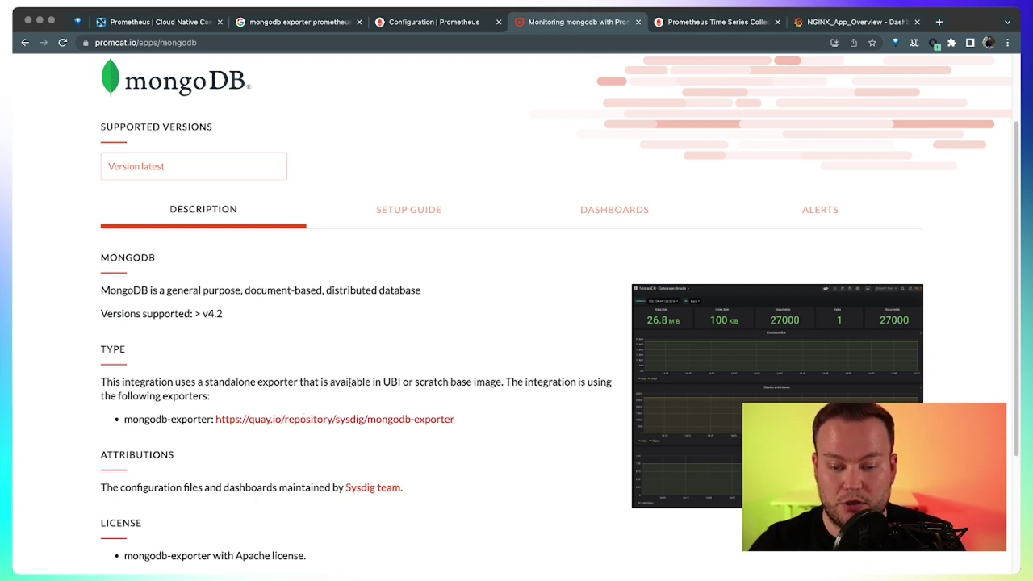
scroll(331, 382, down, 1)
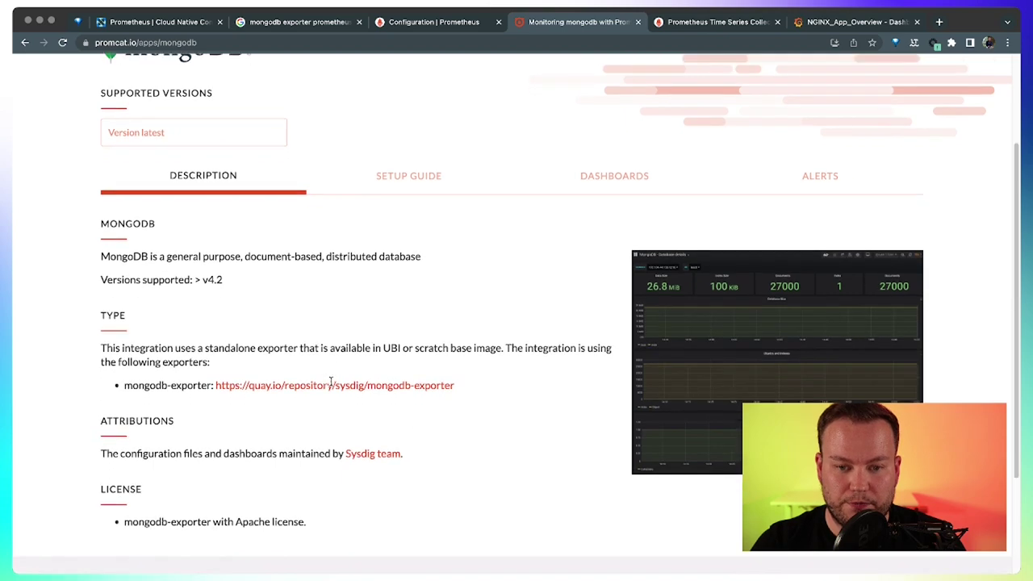
scroll(330, 385, down, 4)
scroll(330, 385, up, 5)
- Read through the MongoDB setup guide
click(422, 143)
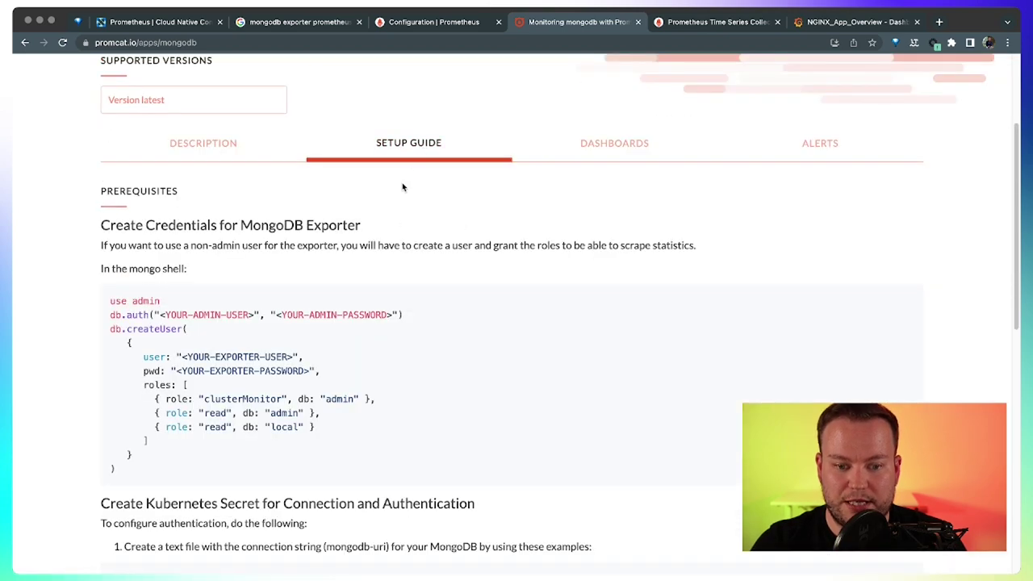
scroll(378, 314, down, 10)
scroll(380, 318, up, 10)
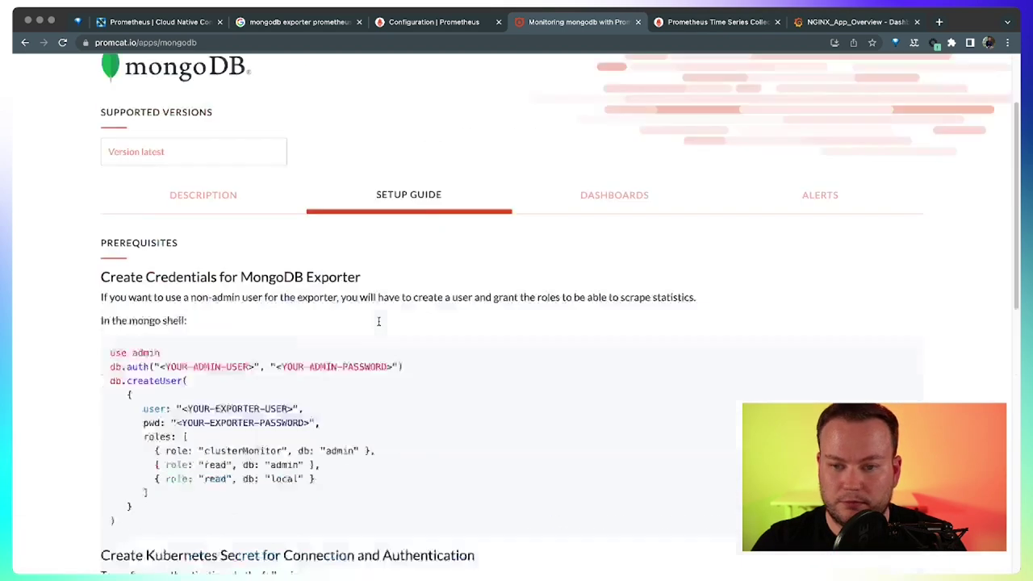
scroll(379, 321, up, 3)
- Look over the MongoDB dashboards, MongoDB_Database_Details and MongoDB_Instance_Health
click(633, 313)
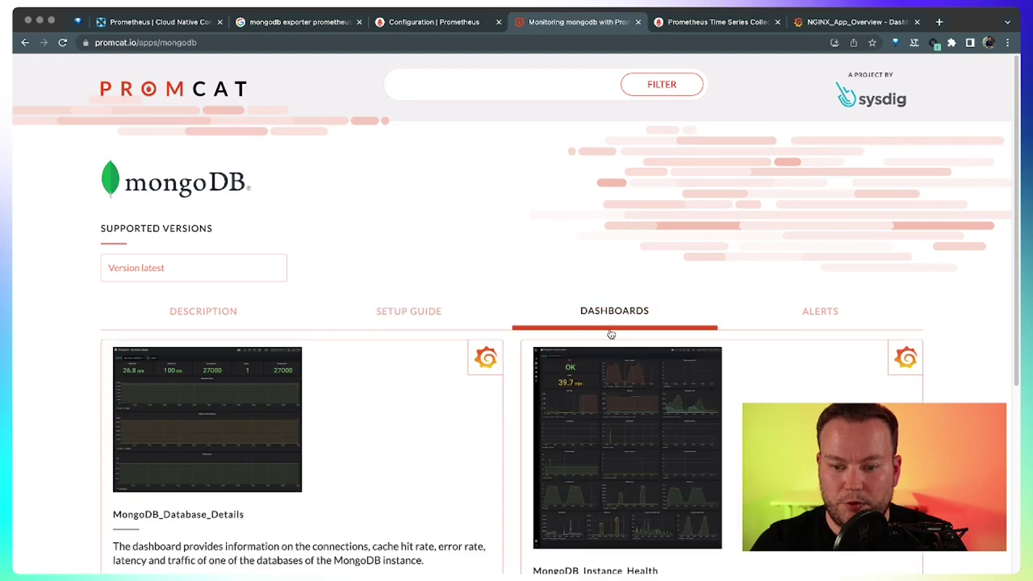
scroll(610, 334, down, 3)
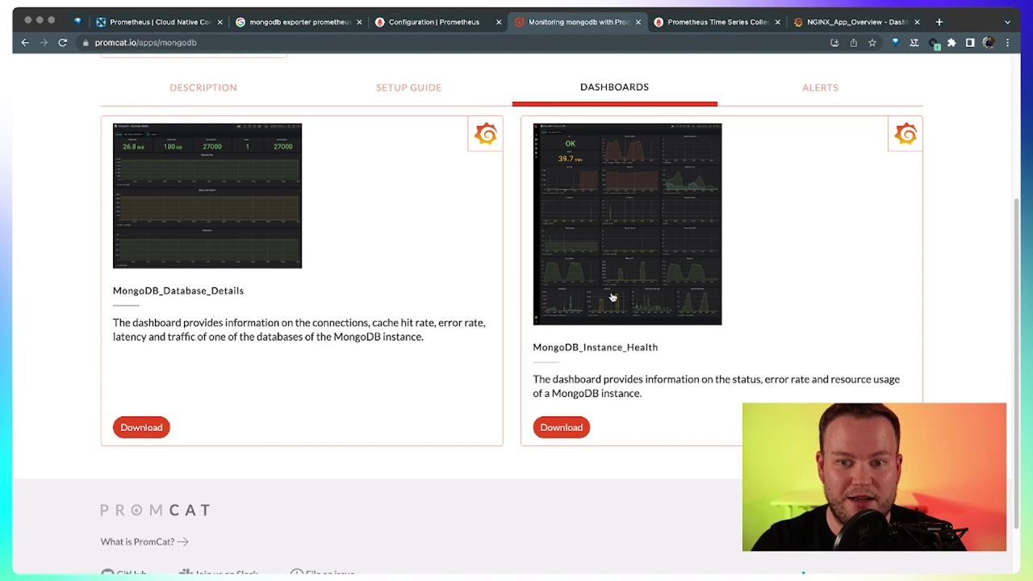
scroll(613, 295, up, 3)
- Scroll through the MongoDB YAML alert rules such as Instance Down and Asserts detected
click(826, 249)
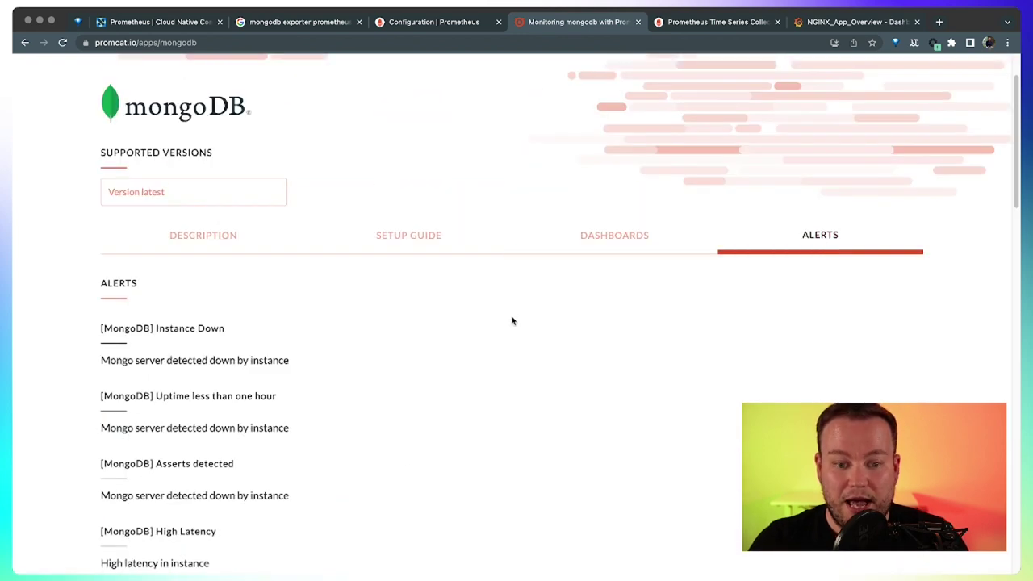
scroll(438, 343, down, 8)
scroll(364, 338, down, 6)
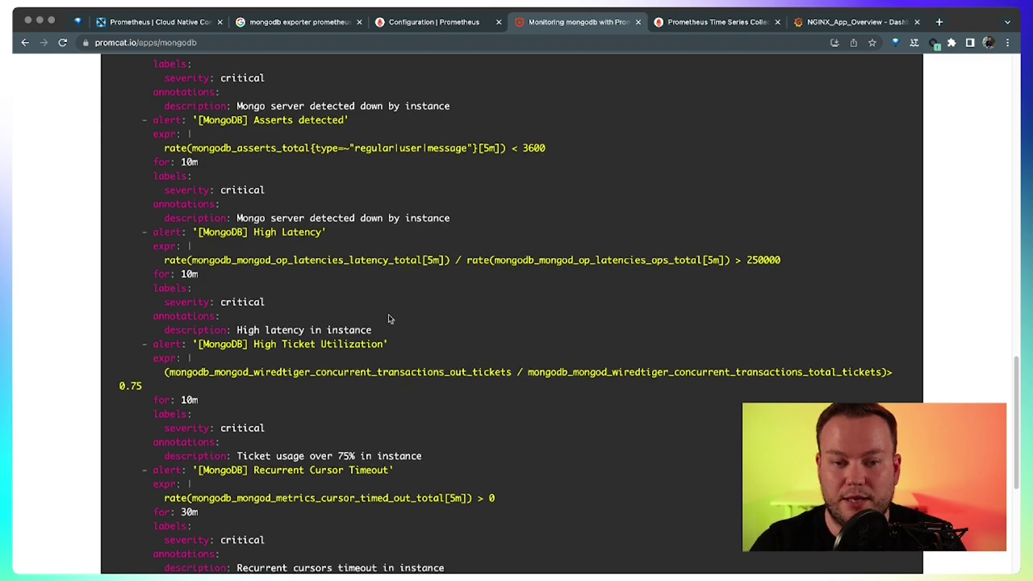
scroll(388, 318, up, 1)
scroll(388, 319, up, 8)
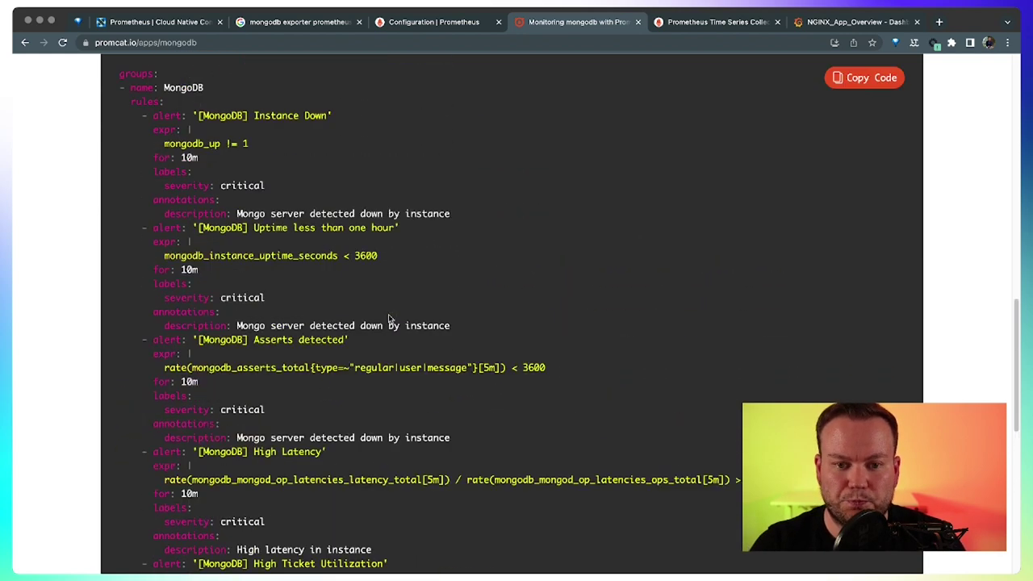
scroll(388, 319, up, 10)
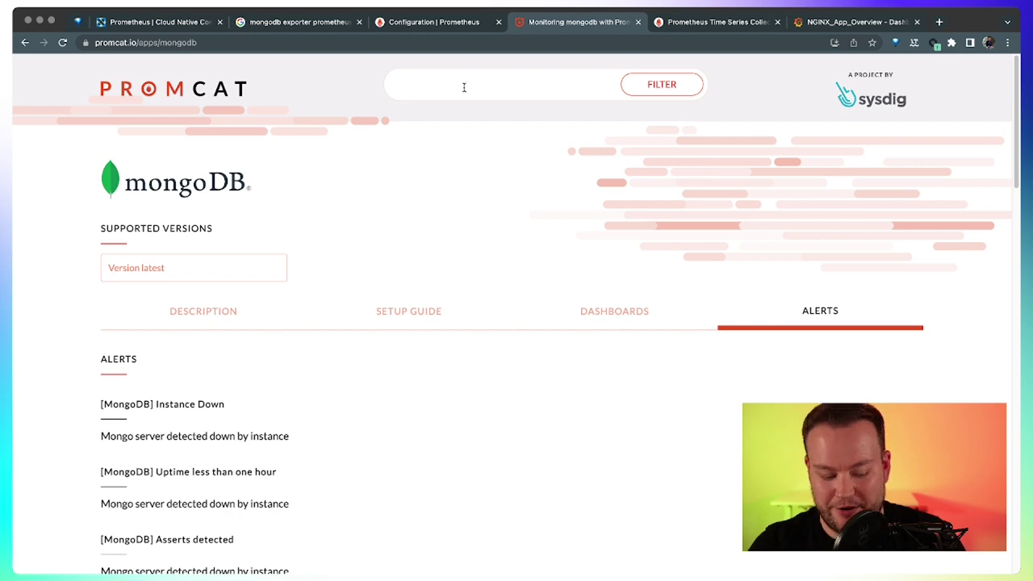
- In the terminal, change into promcat-cncf-talk and launch k9s
key(ctrl+grave)
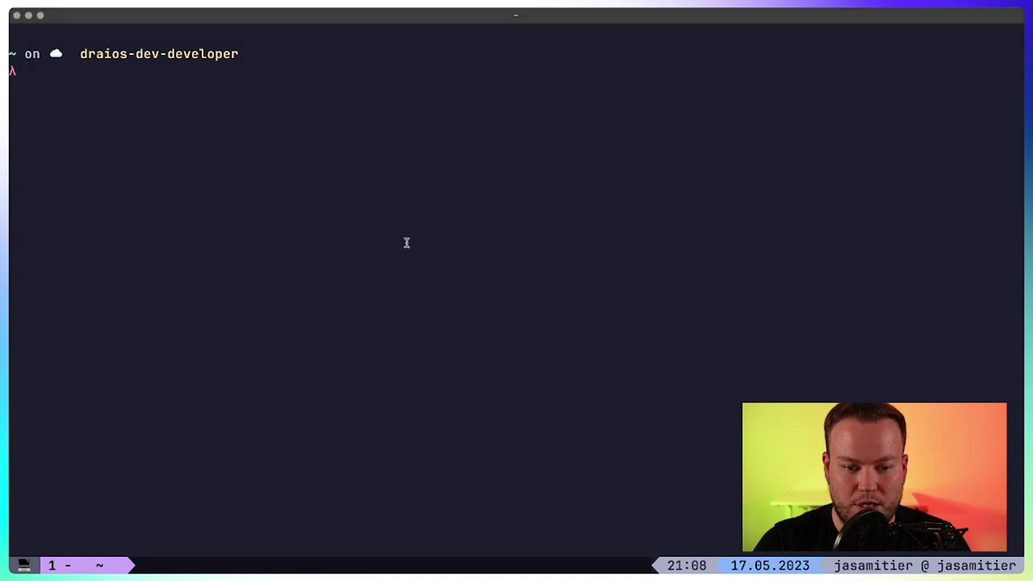
text(j)
key(Right)
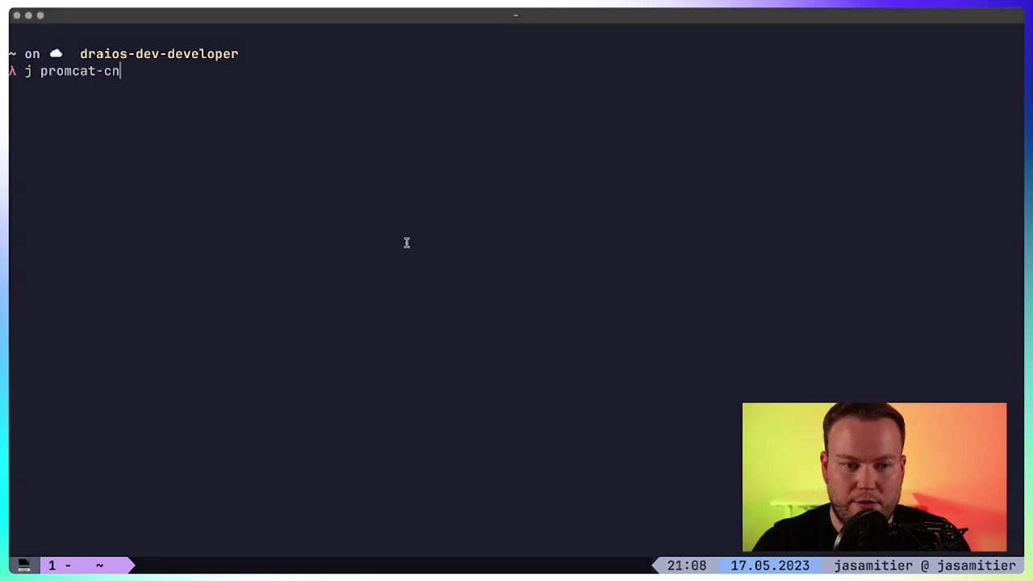
key(Return)
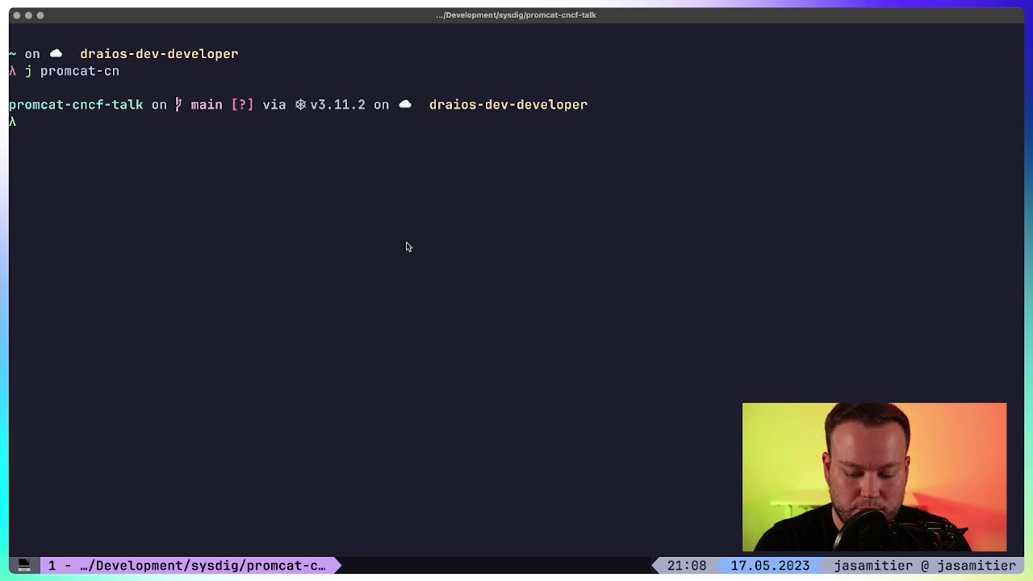
text(k9s)
key(Return)
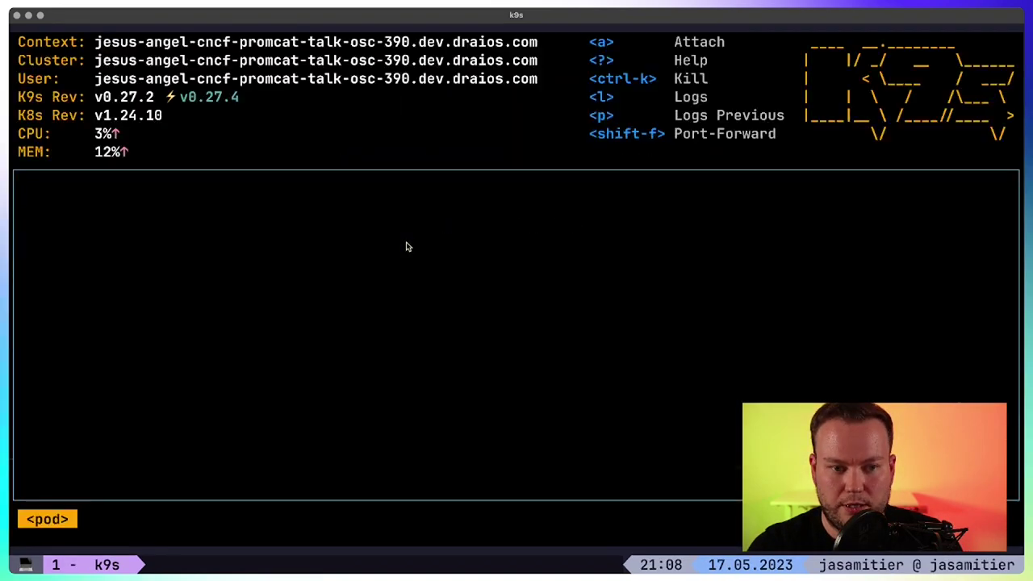
- Switch k9s to the nginx namespace to list its seven pods
key(colon)
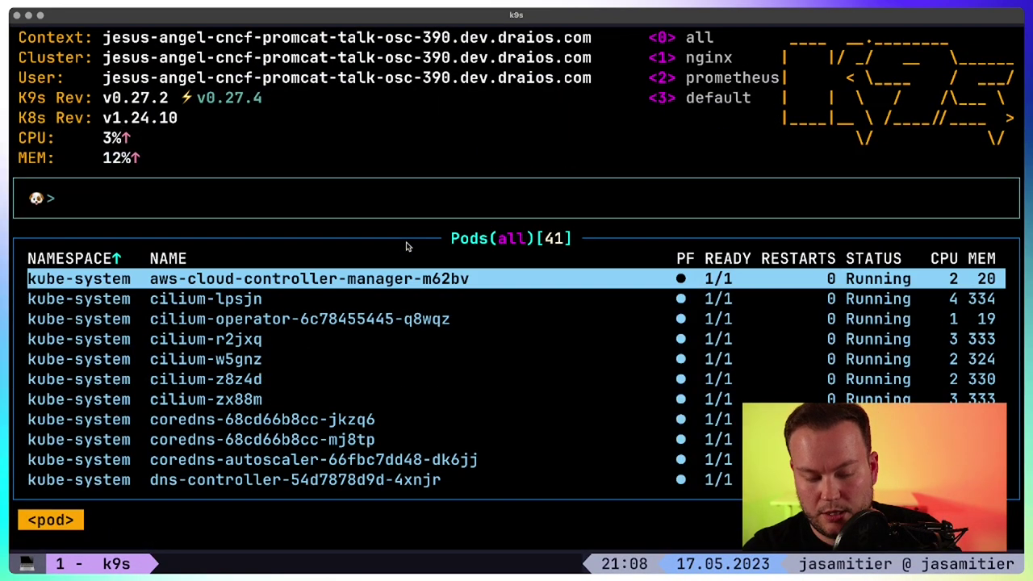
text(namespace)
key(Return)
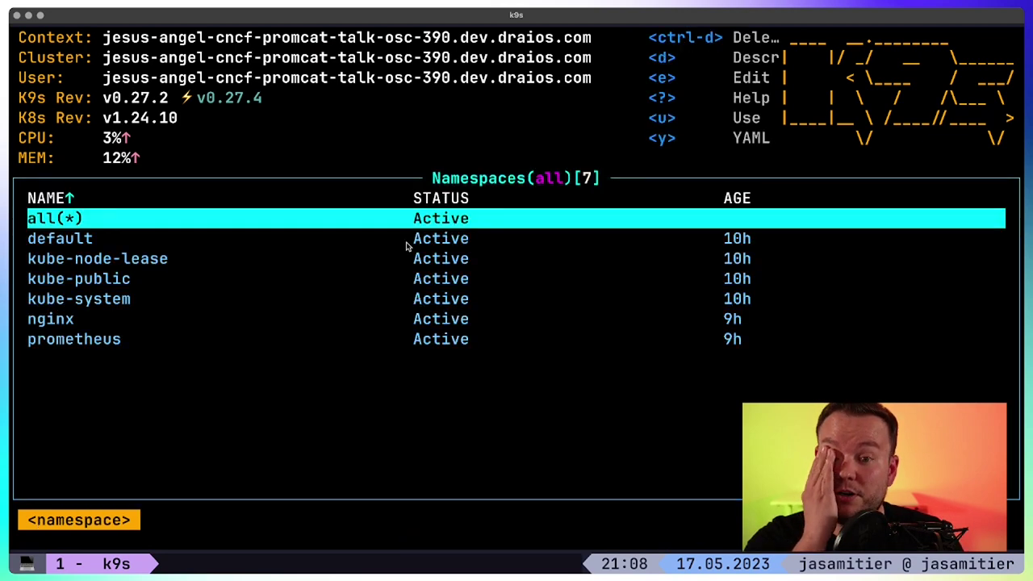
key(Down)
key(Down)
key(Down)
key(Down)
key(Down)
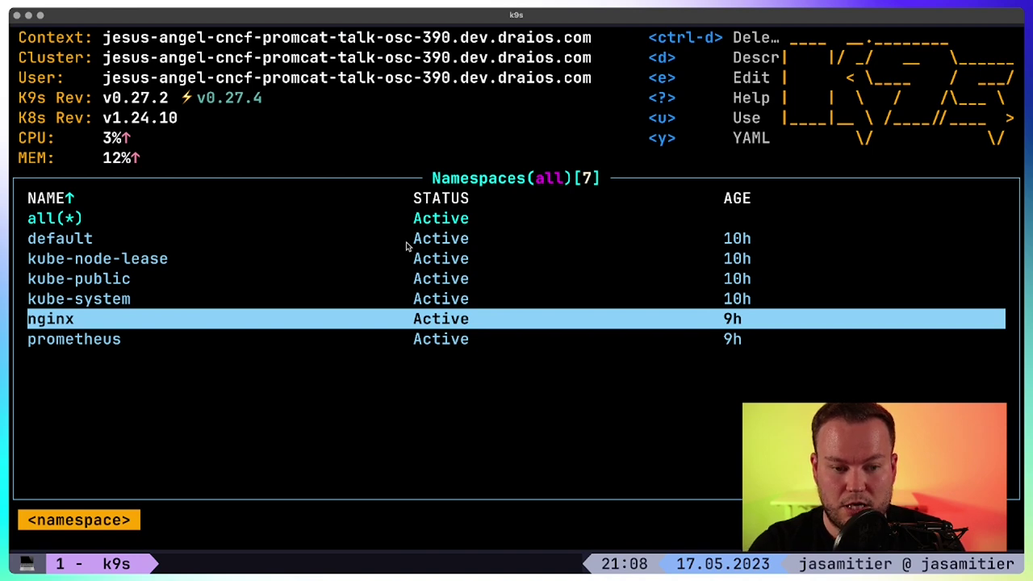
key(Return)
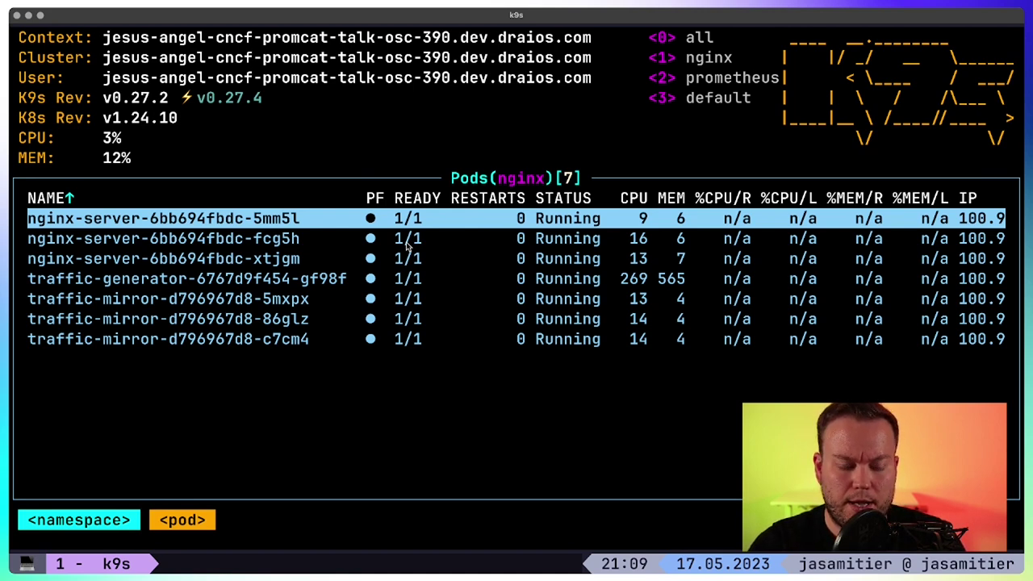
- Inspect the first nginx-server pod, confirming it runs only one nginx container
key(Down)
key(Down)
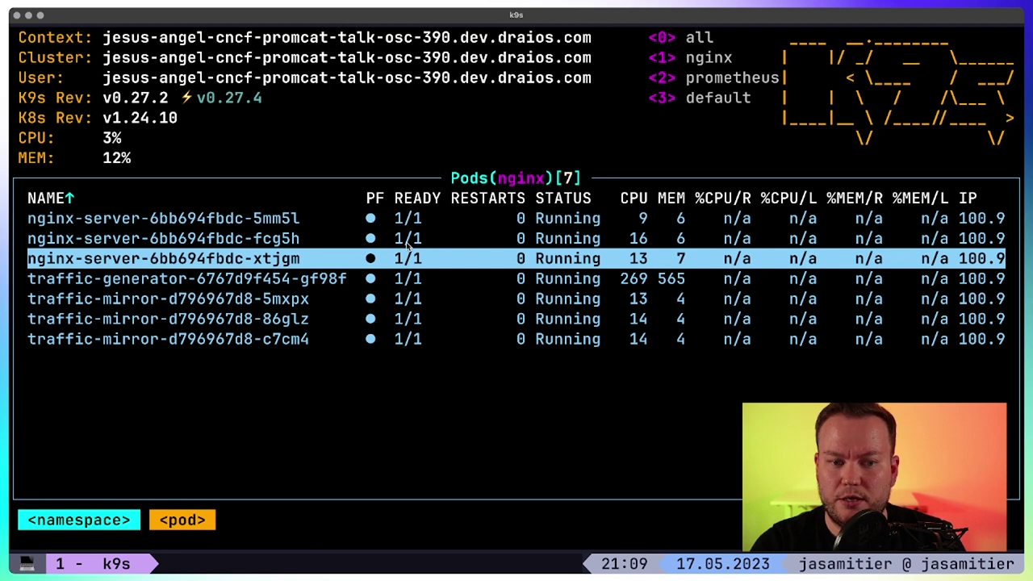
key(Up)
key(Up)
key(Return)
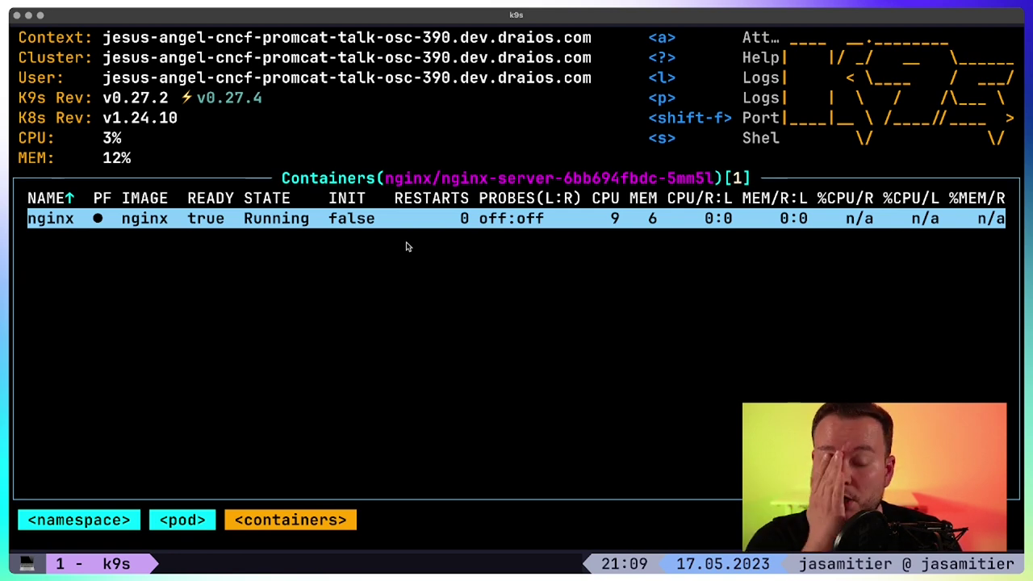
key(Escape)
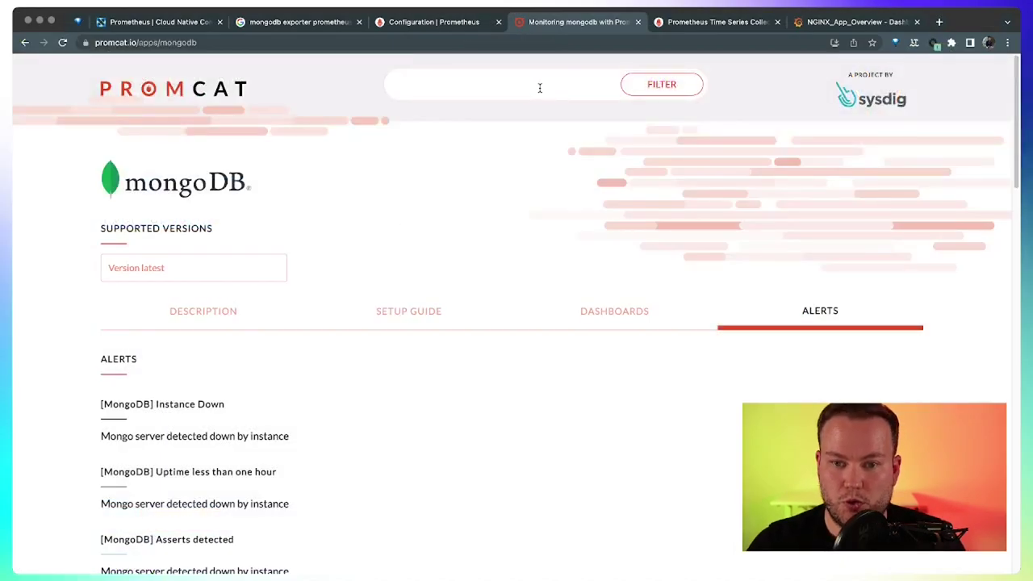
- Search the catalog for nginx and open its setup guide
click(534, 87)
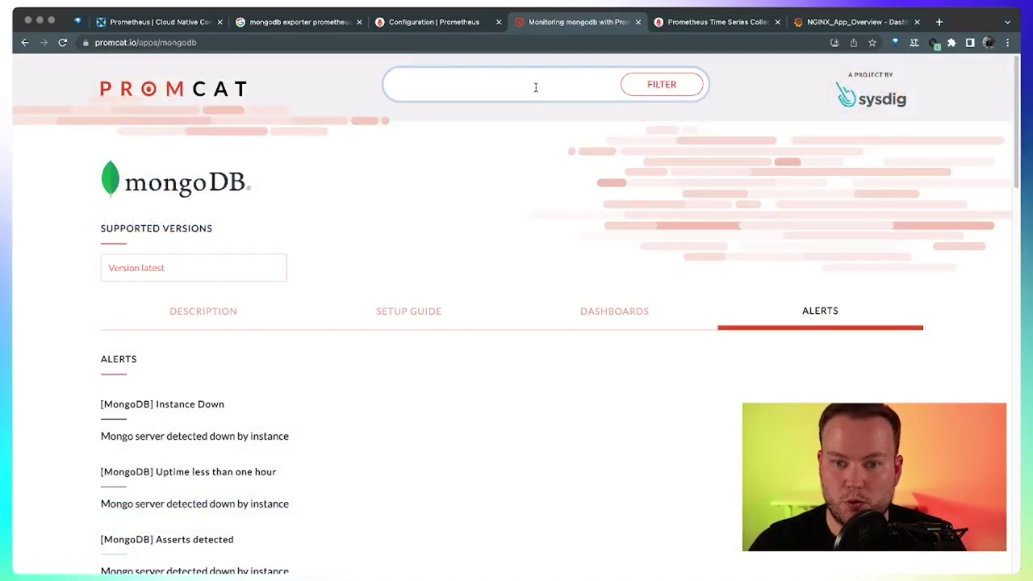
text(nginx)
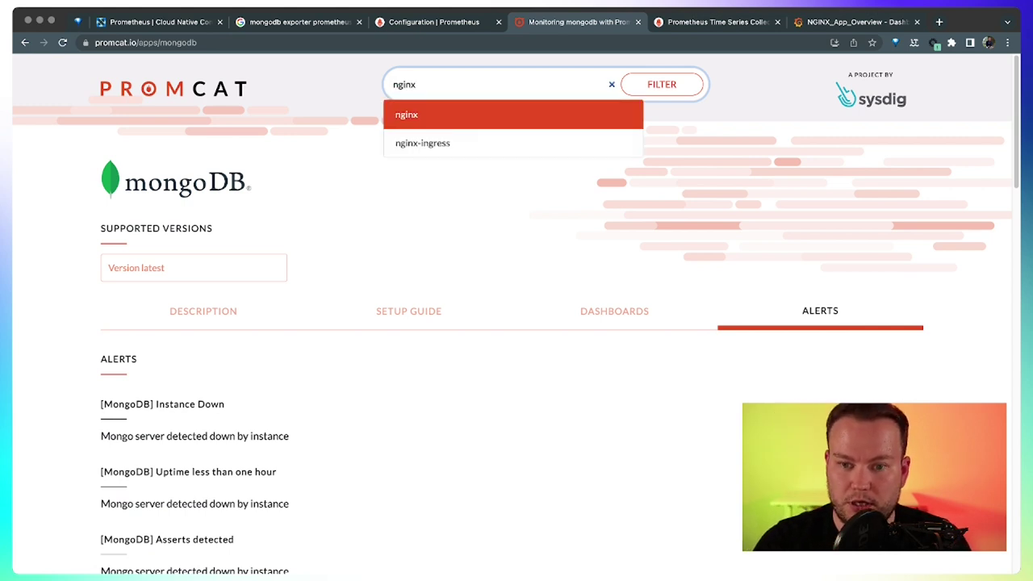
click(454, 119)
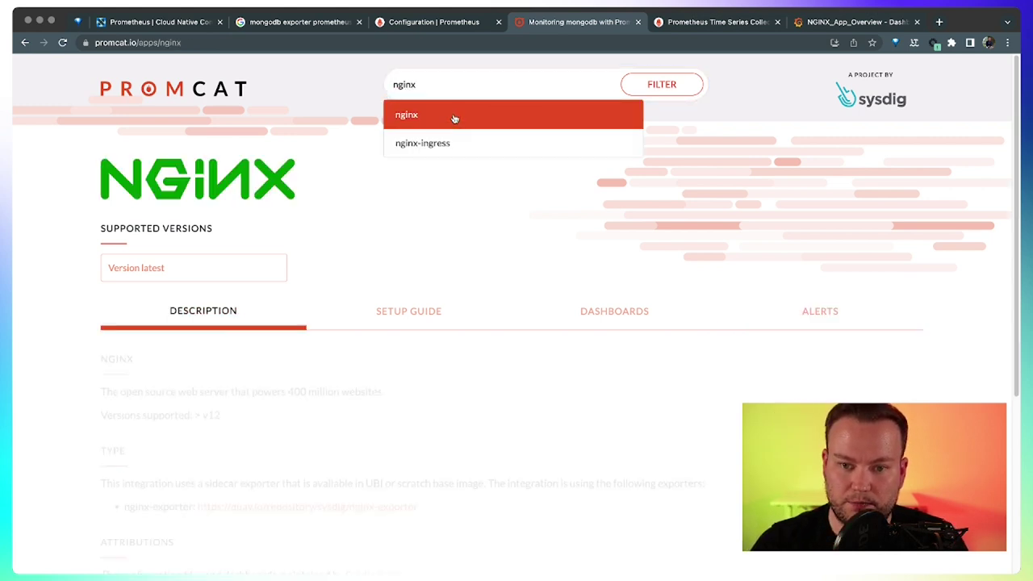
click(421, 319)
- Scroll to the stub_status ConfigMap example and the helm template installation command
scroll(396, 371, down, 3)
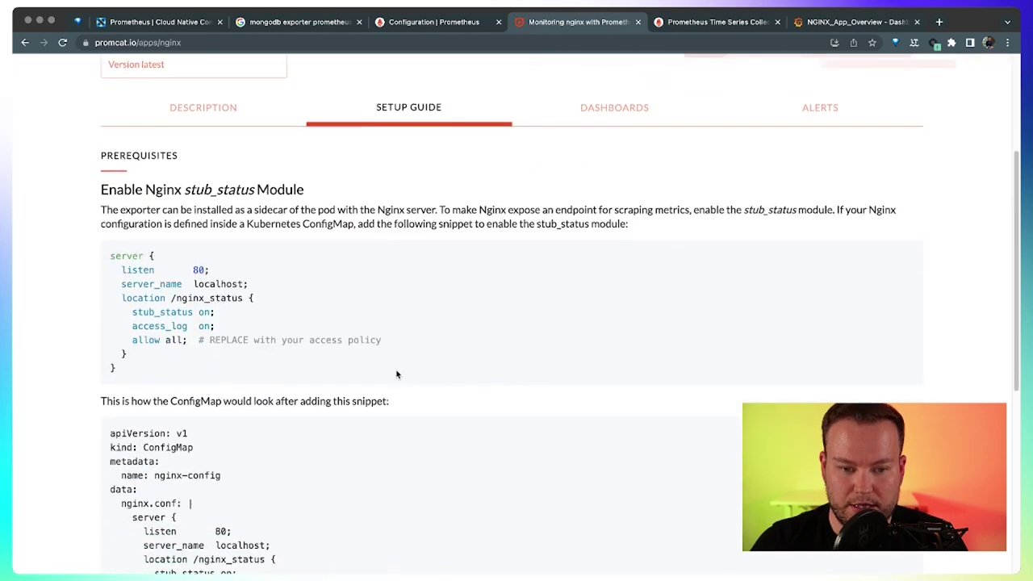
scroll(396, 373, down, 1)
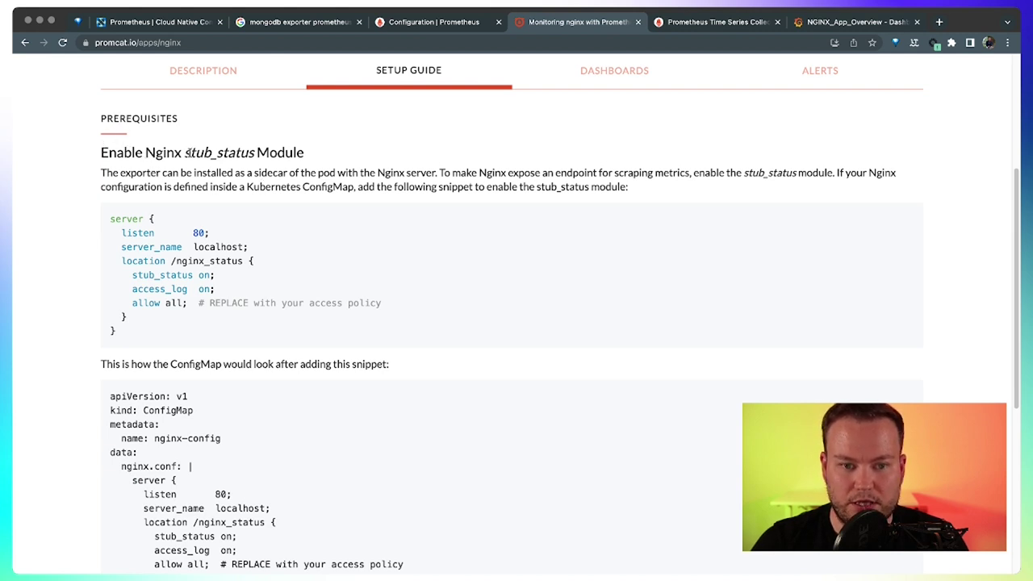
drag(186, 152, 303, 153)
scroll(235, 203, down, 1)
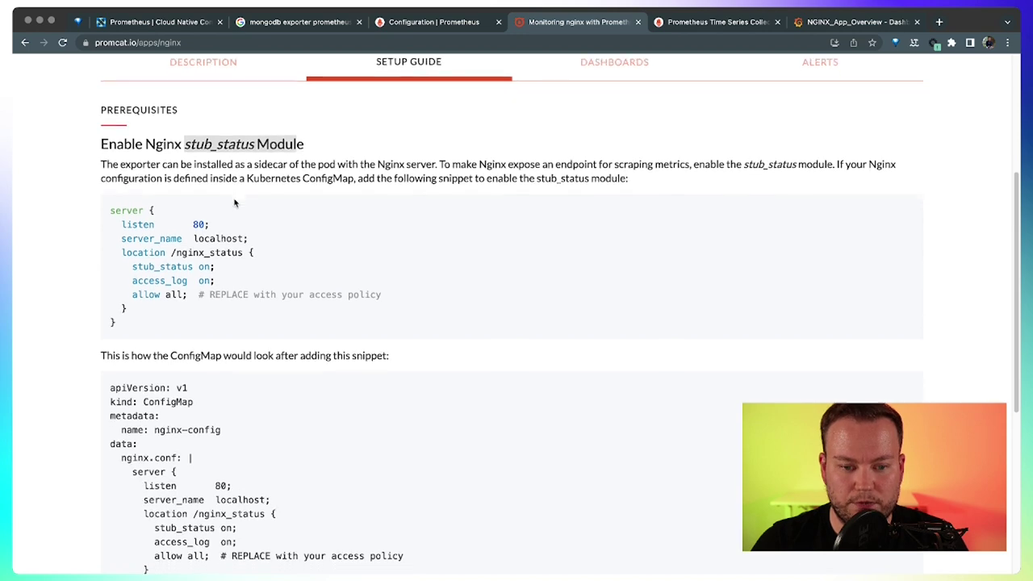
scroll(235, 204, down, 3)
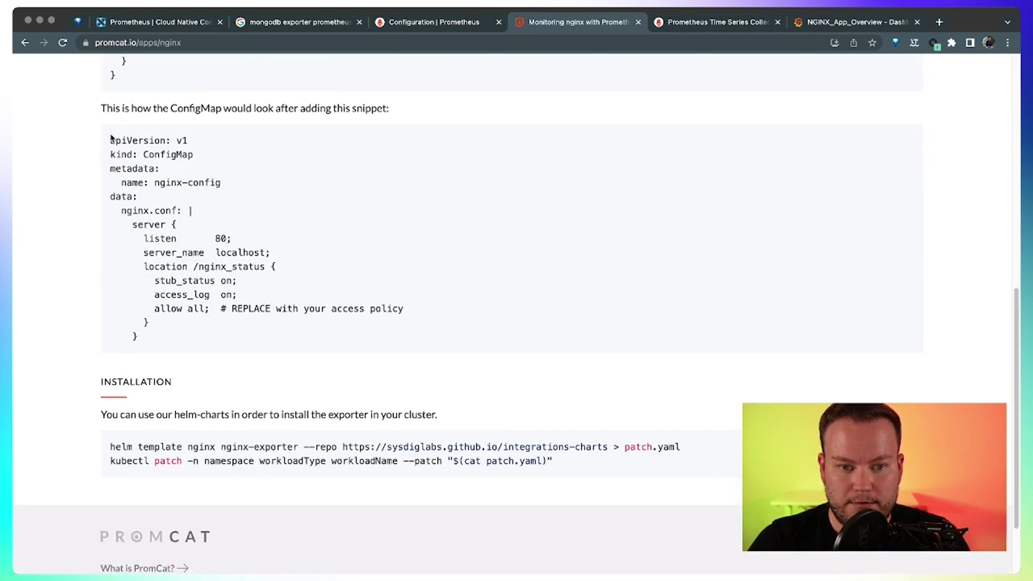
drag(110, 139, 290, 327)
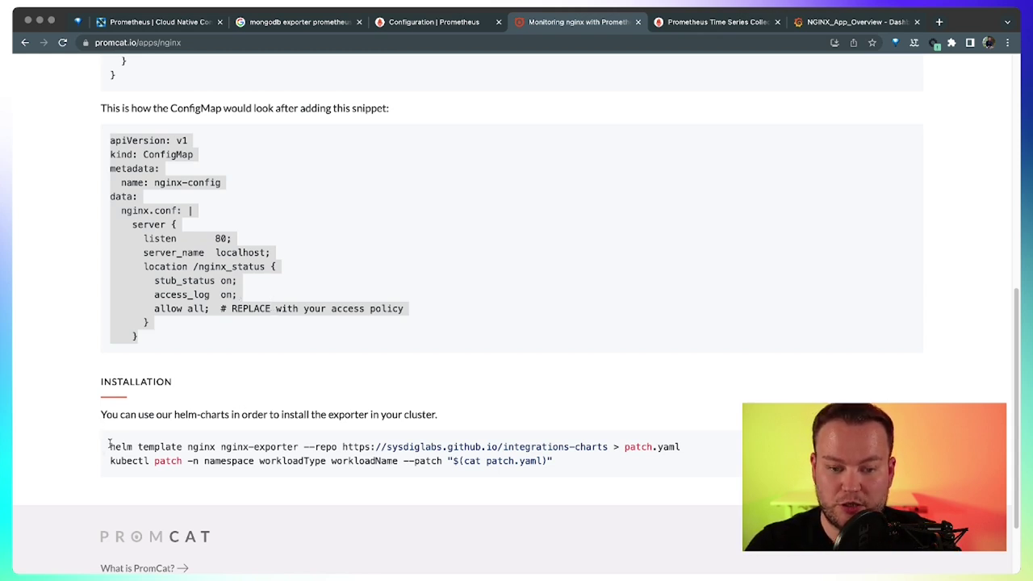
drag(110, 445, 682, 444)
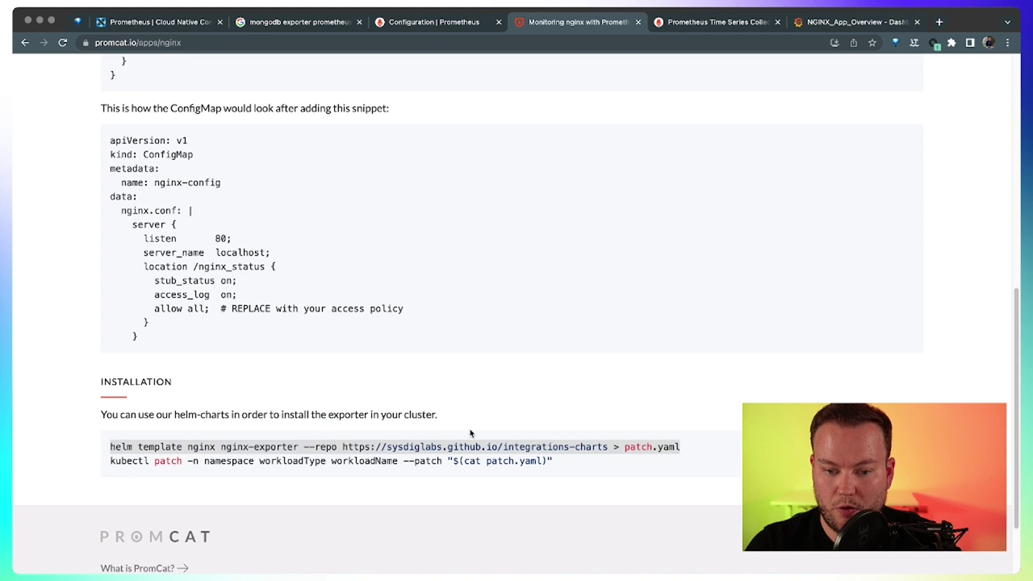
- Select and copy the helm template command that writes patch.yaml
click(416, 430)
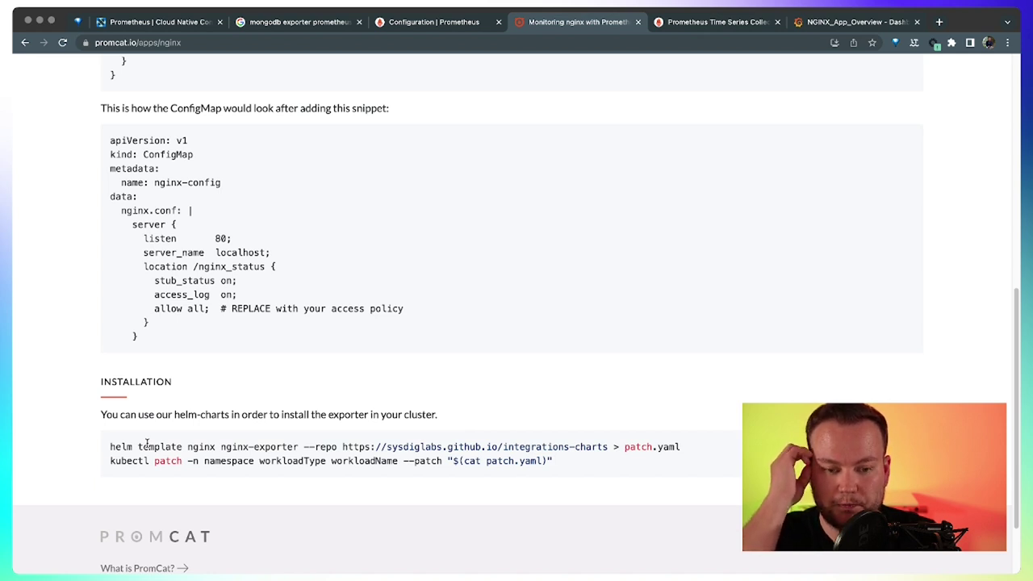
double_click(178, 446)
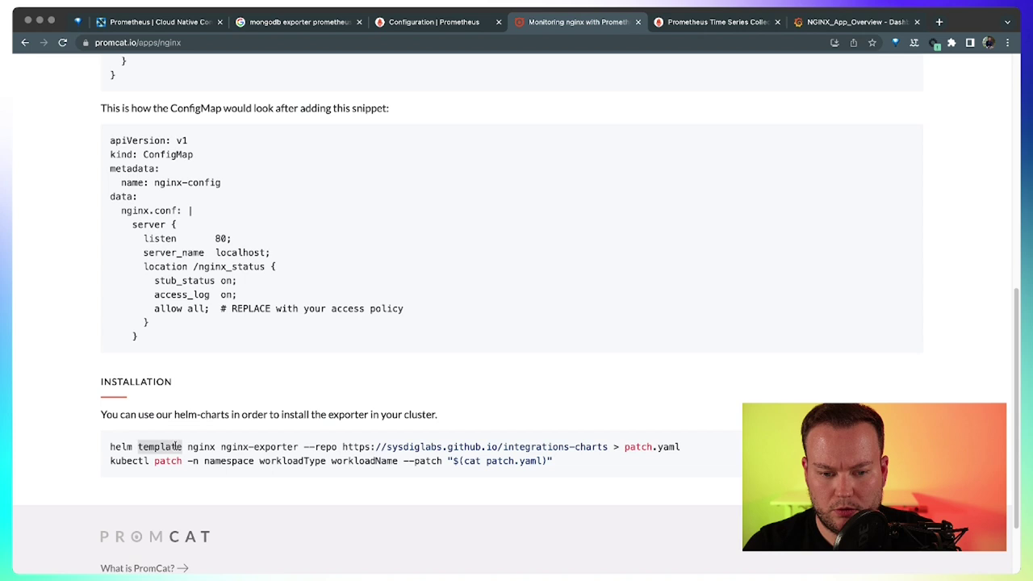
triple_click(178, 446)
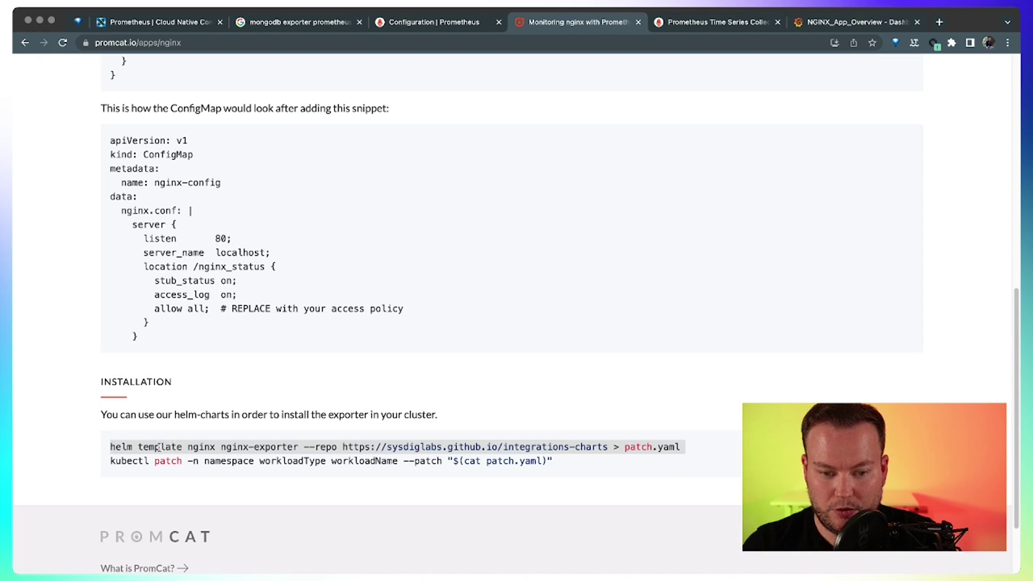
double_click(159, 446)
triple_click(159, 447)
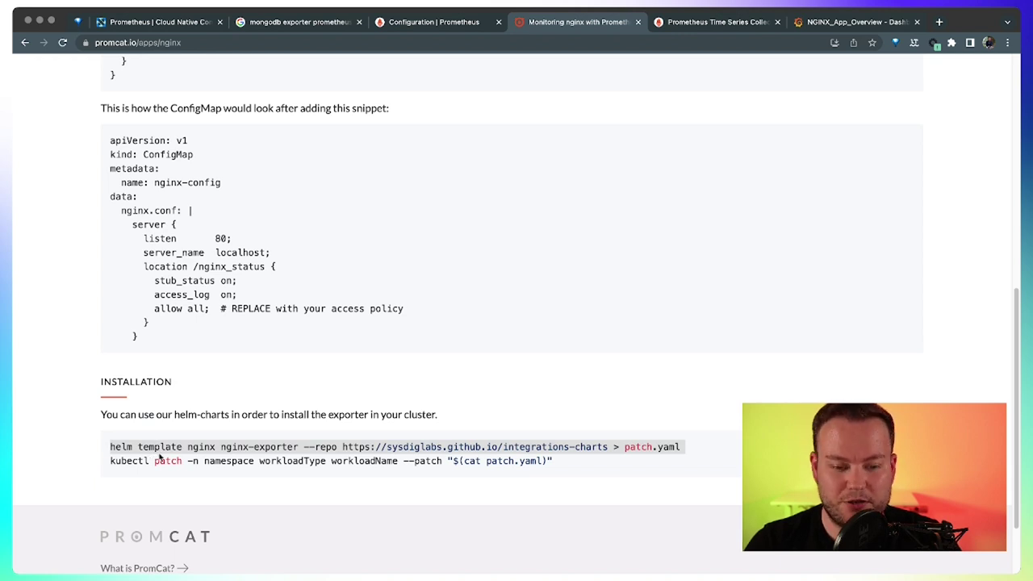
click(155, 459)
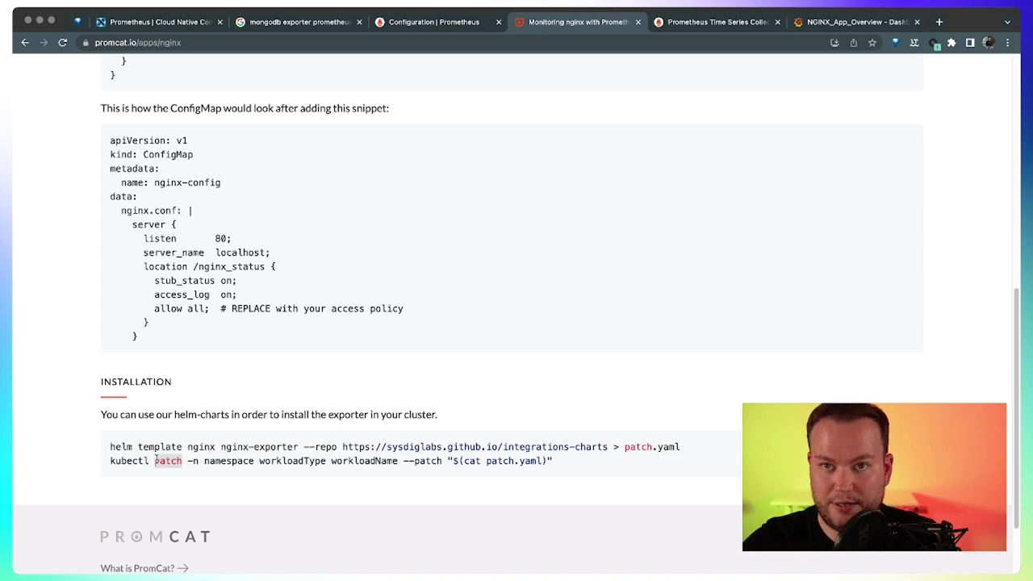
click(421, 406)
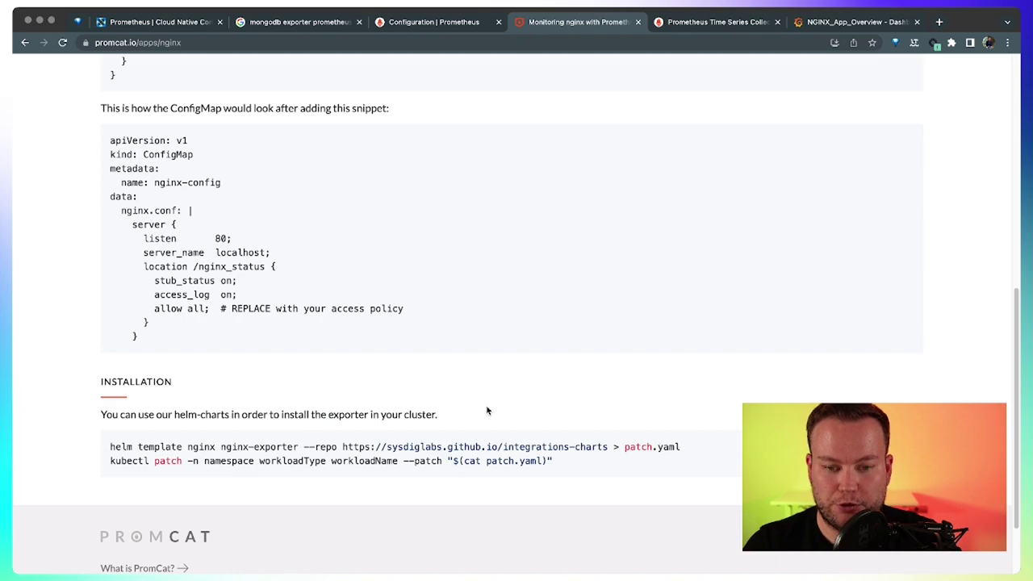
- Quit k9s and run the pasted helm template command to render patch.yaml
key(super+Tab)
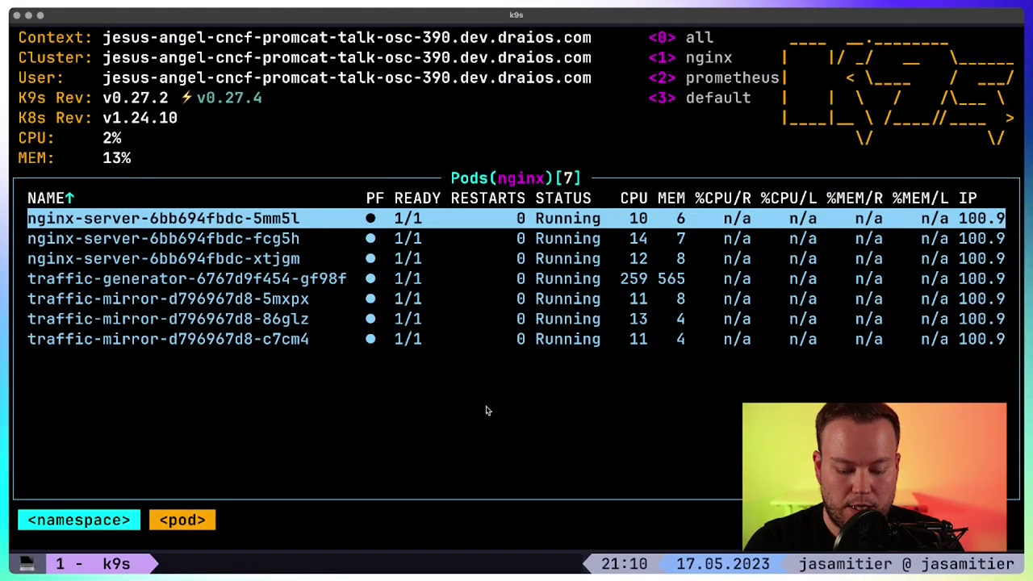
key(ctrl+c)
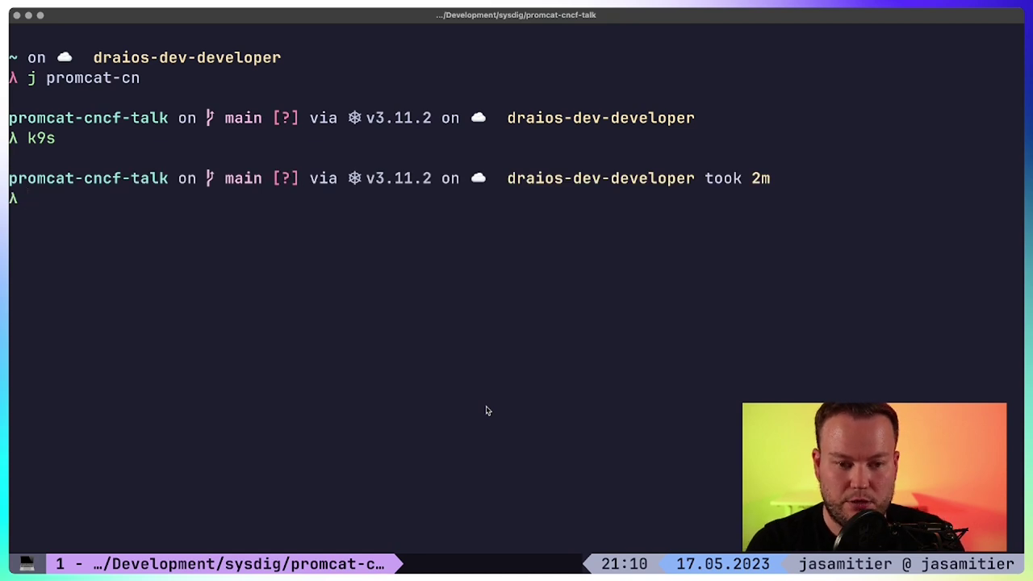
key(super+v)
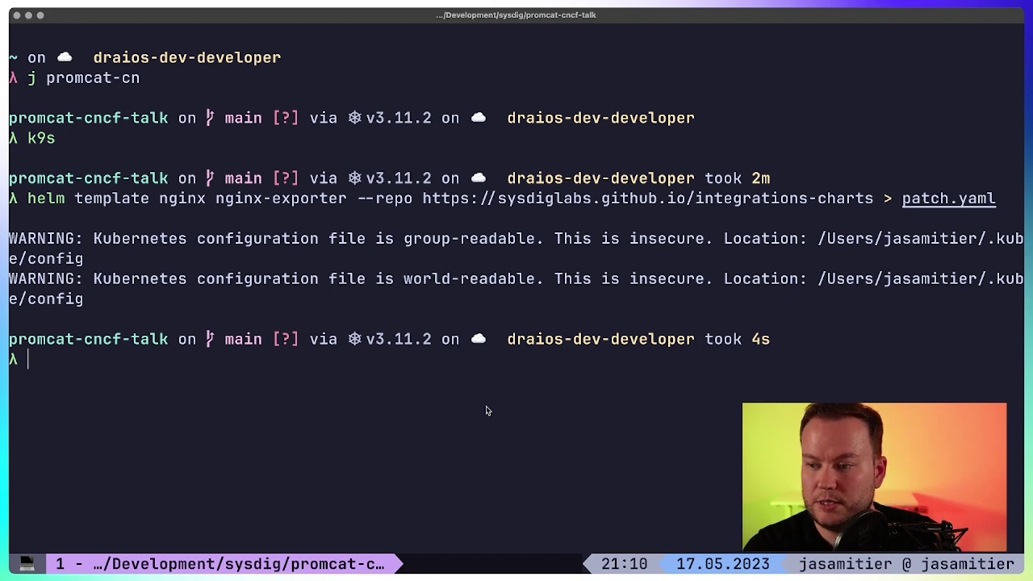
- Review patch.yaml in hx: the nginx-exporter container, resources, port 9113 and prometheus annotations
text(hx pat)
key(Tab)
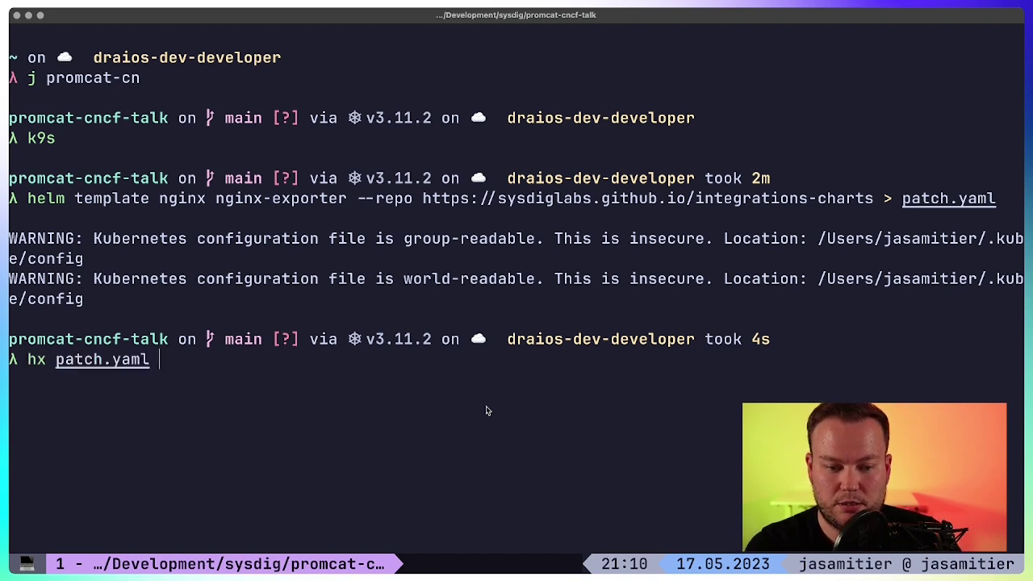
key(Return)
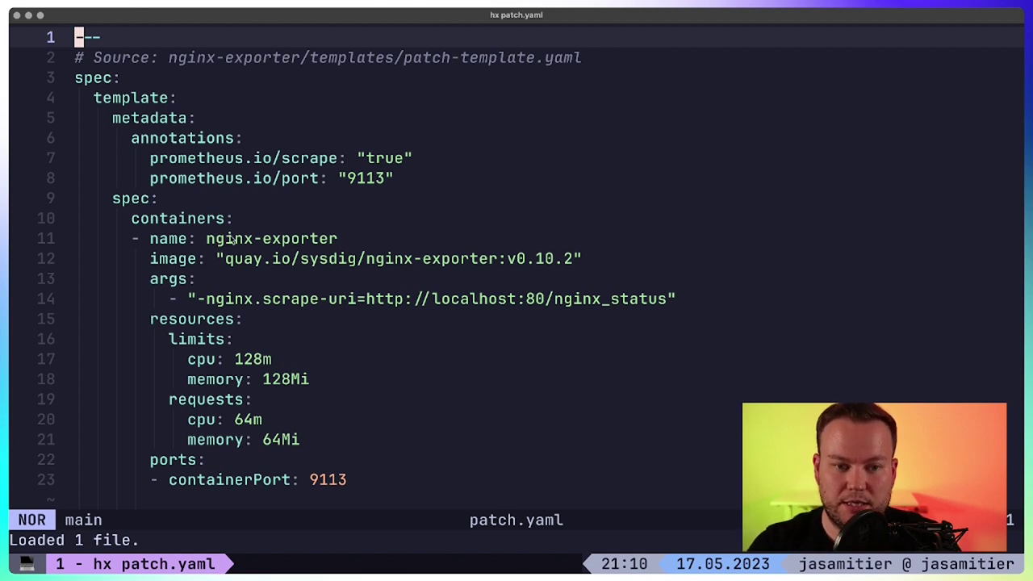
drag(133, 226, 355, 484)
click(307, 205)
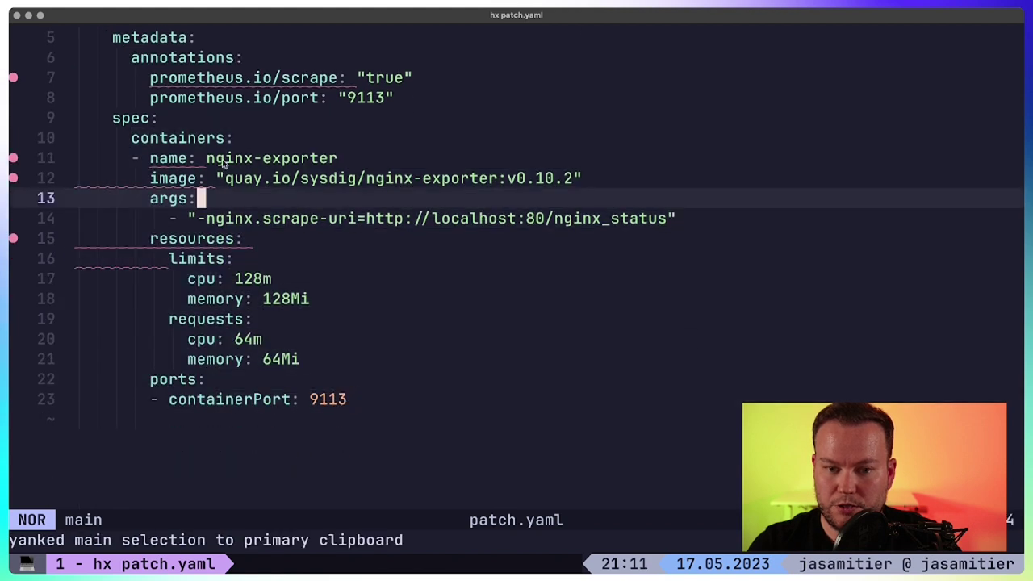
drag(317, 363, 123, 252)
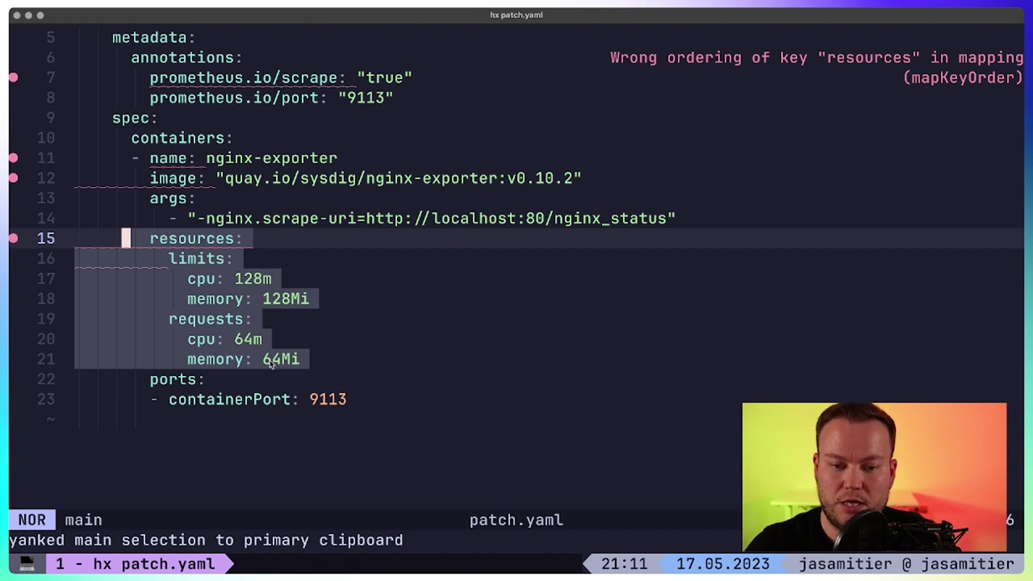
click(347, 404)
click(117, 401)
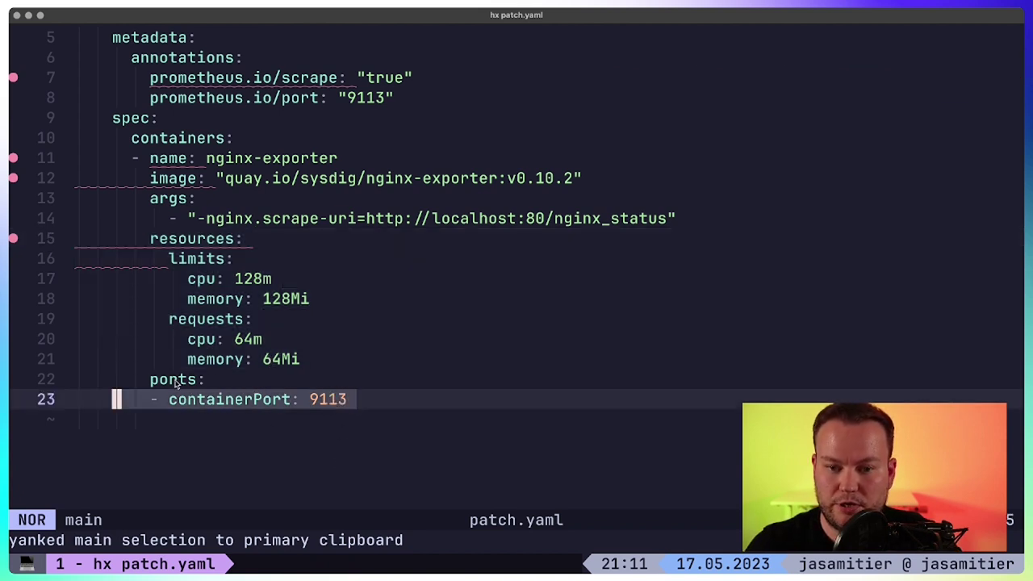
scroll(244, 182, up, 2)
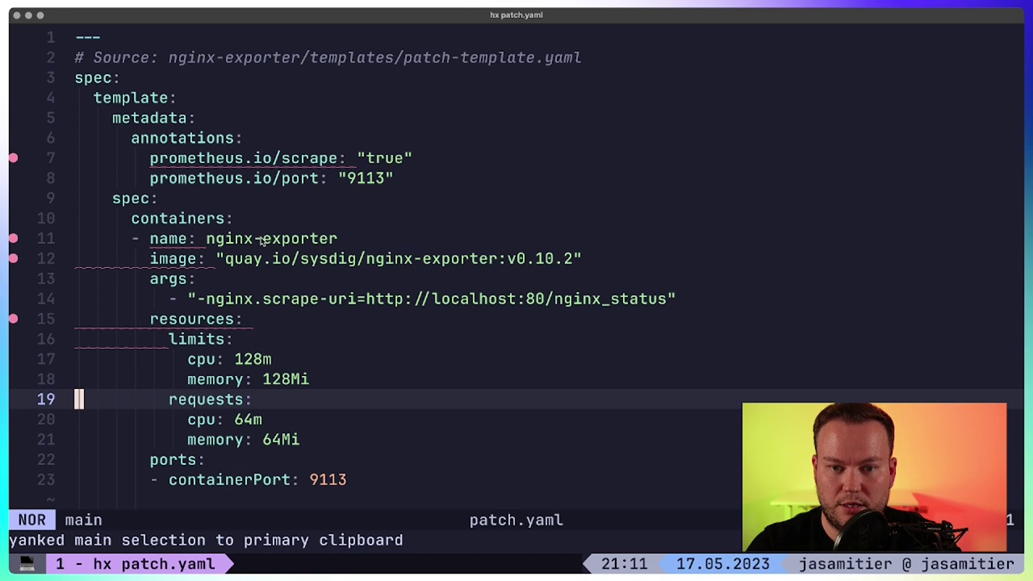
mouse_move(125, 138)
mouse_down()
mouse_move(448, 161)
mouse_move(466, 178)
mouse_up()
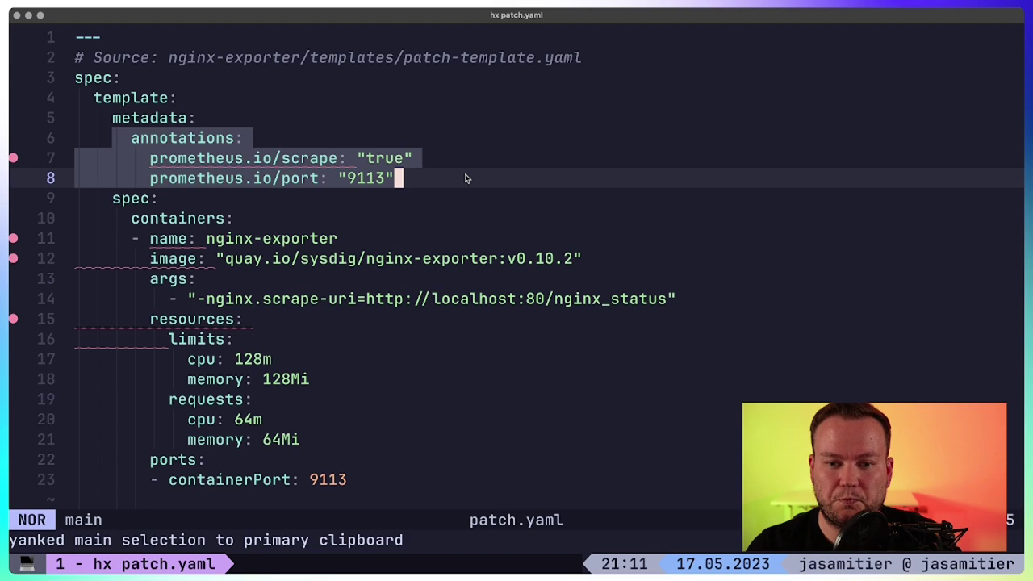
click(517, 194)
- Exit hx and enter the kubectl patch command for the nginx-server deployment
text(:q)
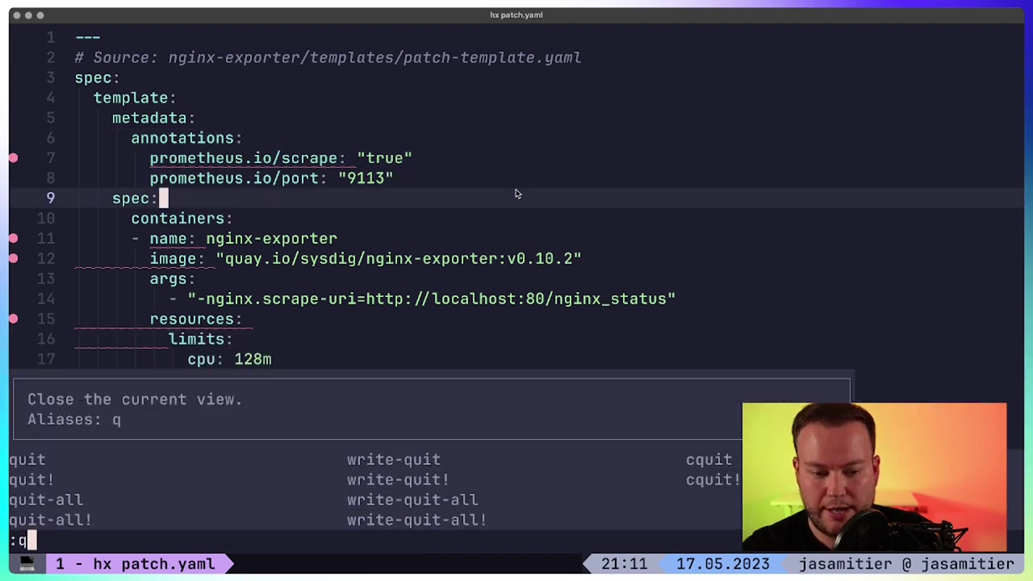
key(Return)
text(kub)
key(Right)
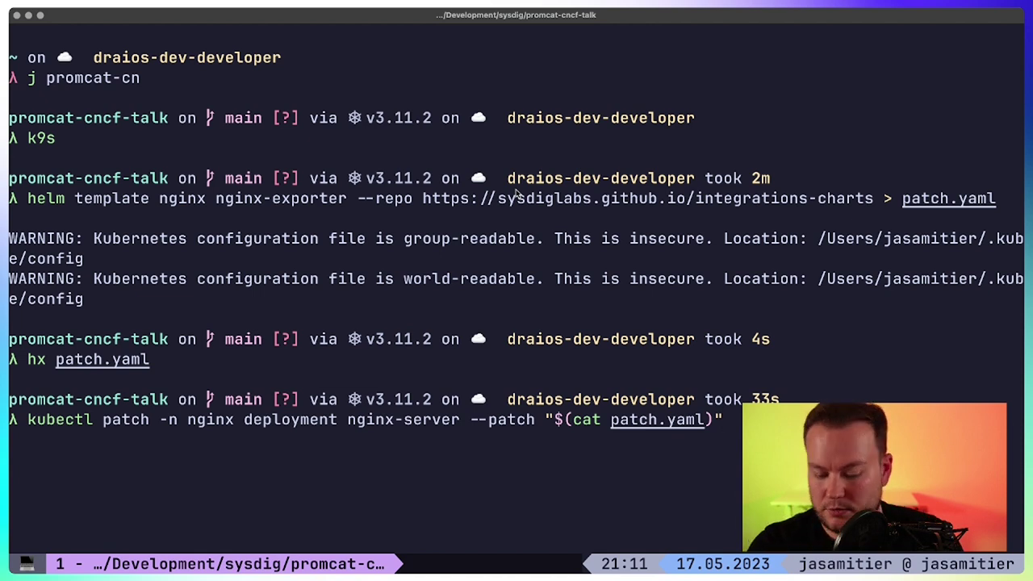
- Apply the patch, then relaunch k9s and list the nginx namespace pods
key(Return)
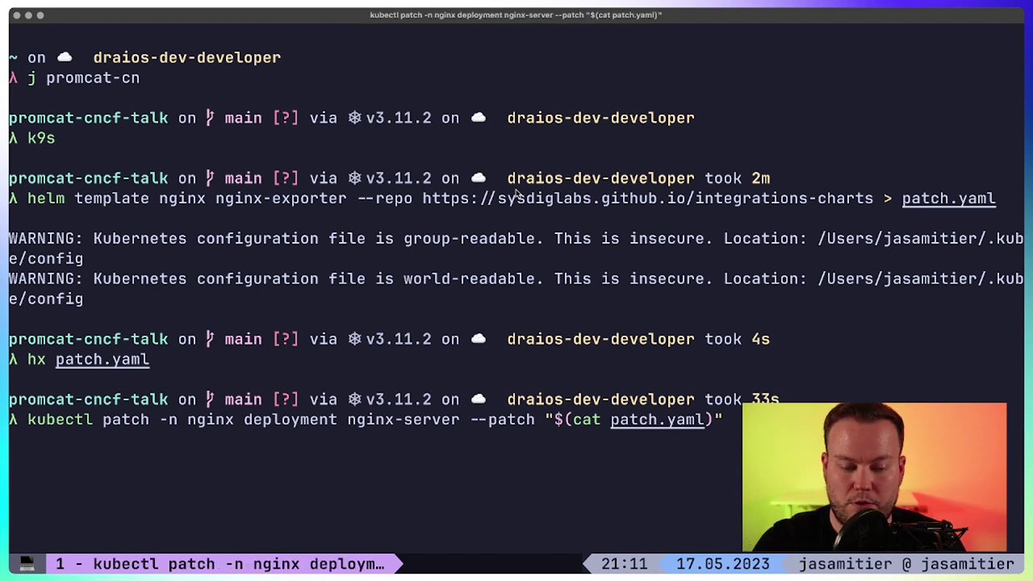
text(k9s)
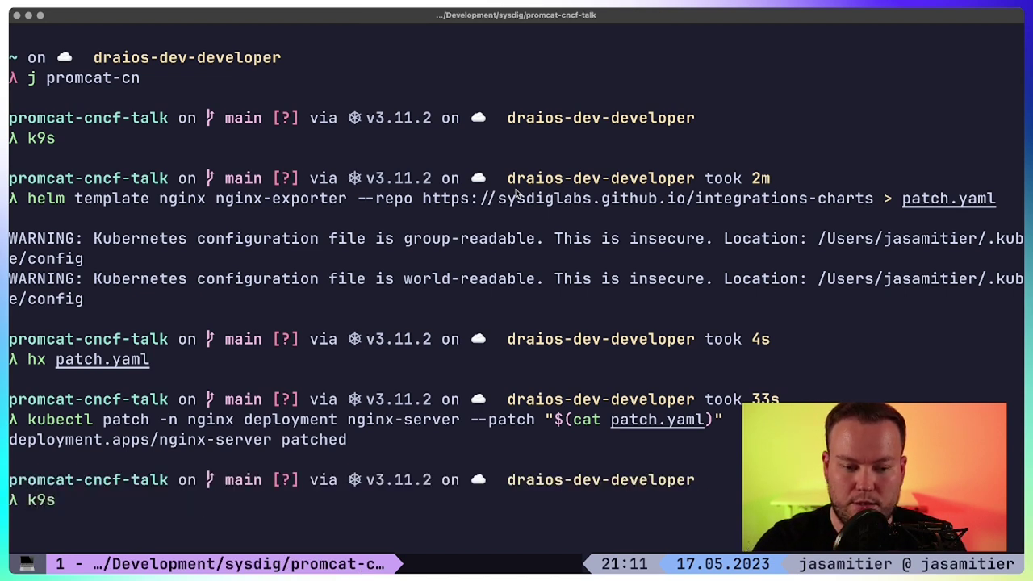
key(Return)
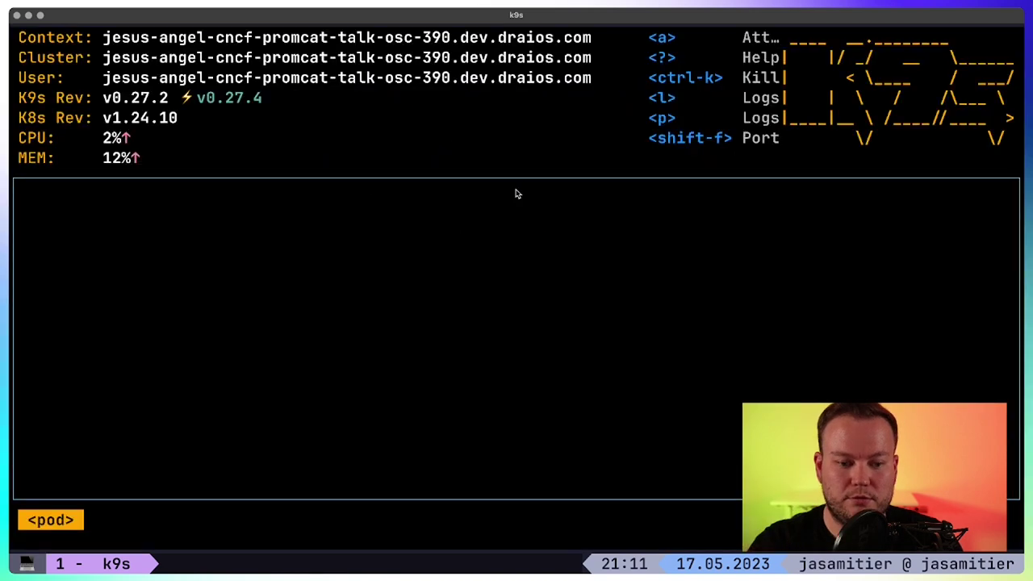
key(colon)
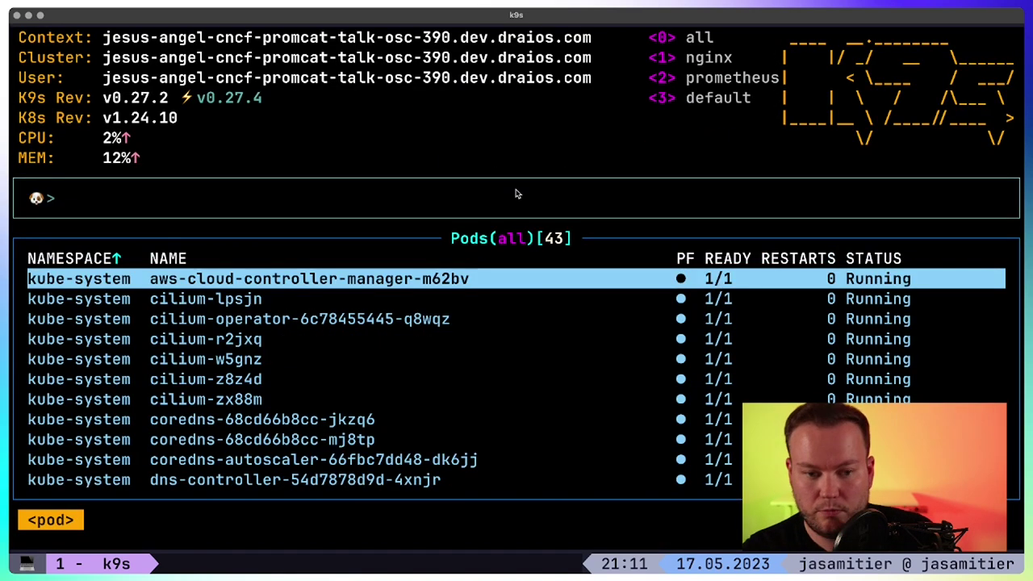
text(ns)
key(Return)
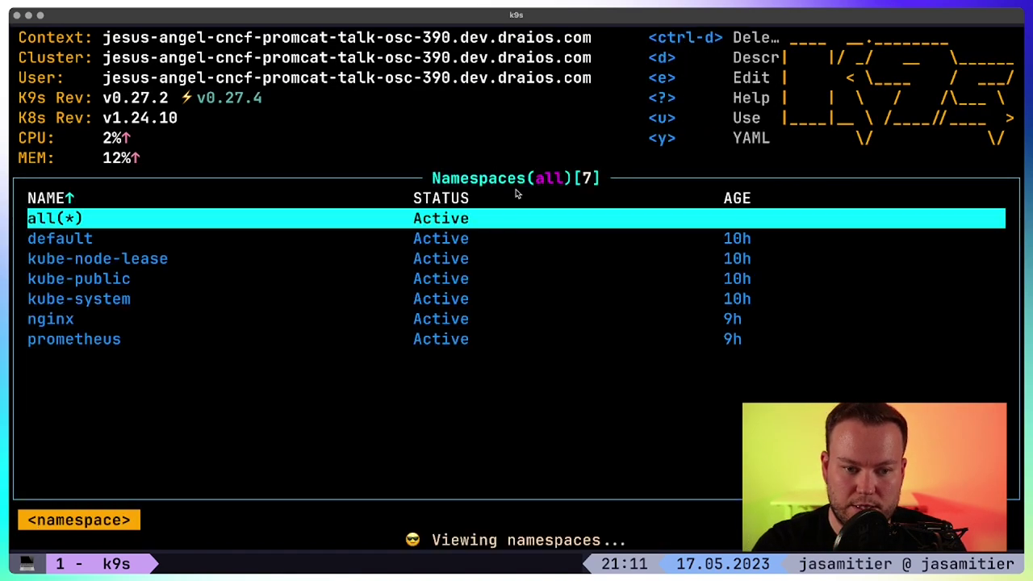
key(Down)
key(Down)
key(Down)
key(Down)
key(Down)
key(Return)
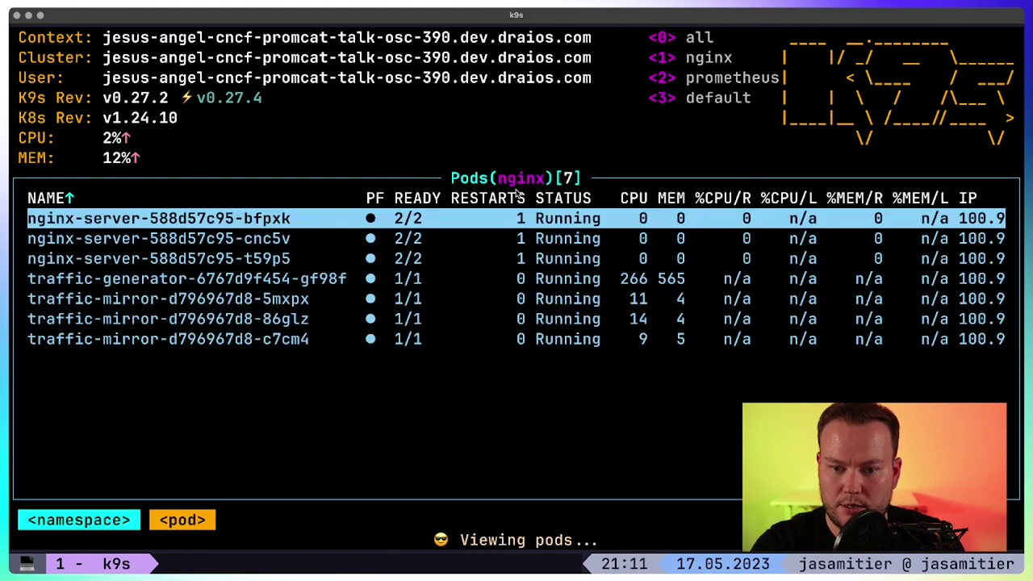
- Check the containers of pods bfpxk and cnc5v, highlighting the nginx-exporter sidecar
key(Down)
key(Down)
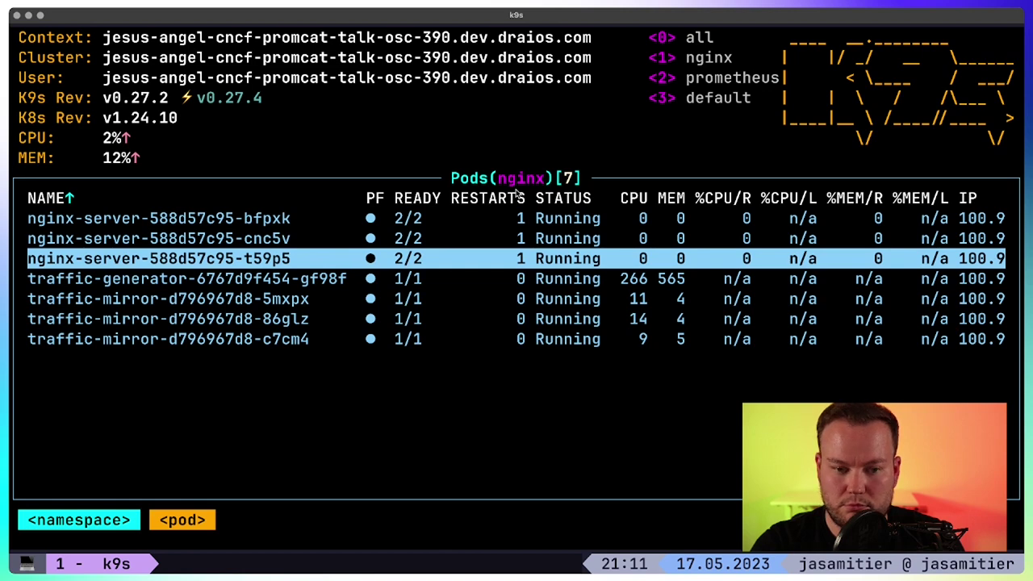
key(Up)
key(Up)
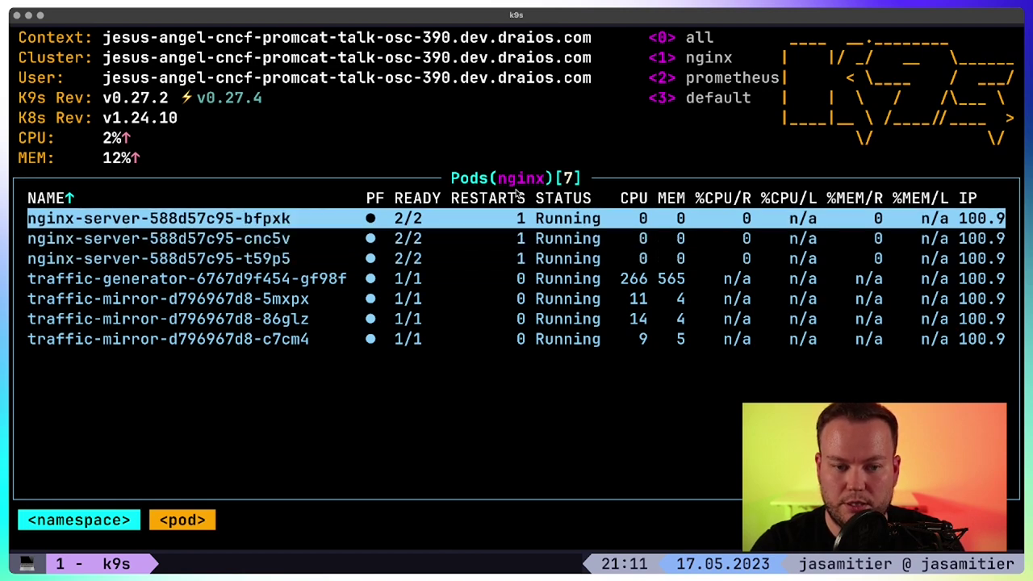
key(Return)
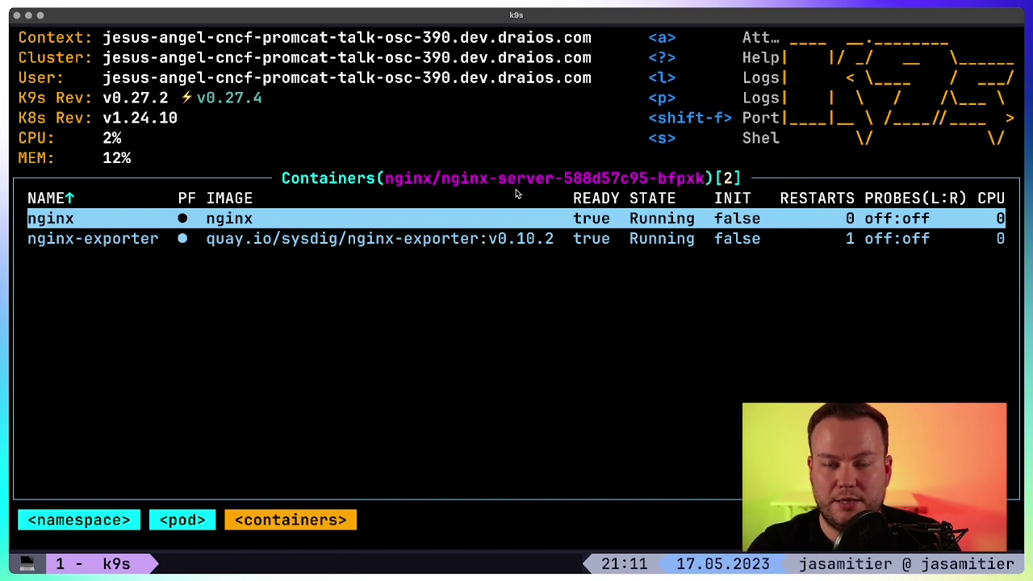
key(Escape)
key(Down)
key(Return)
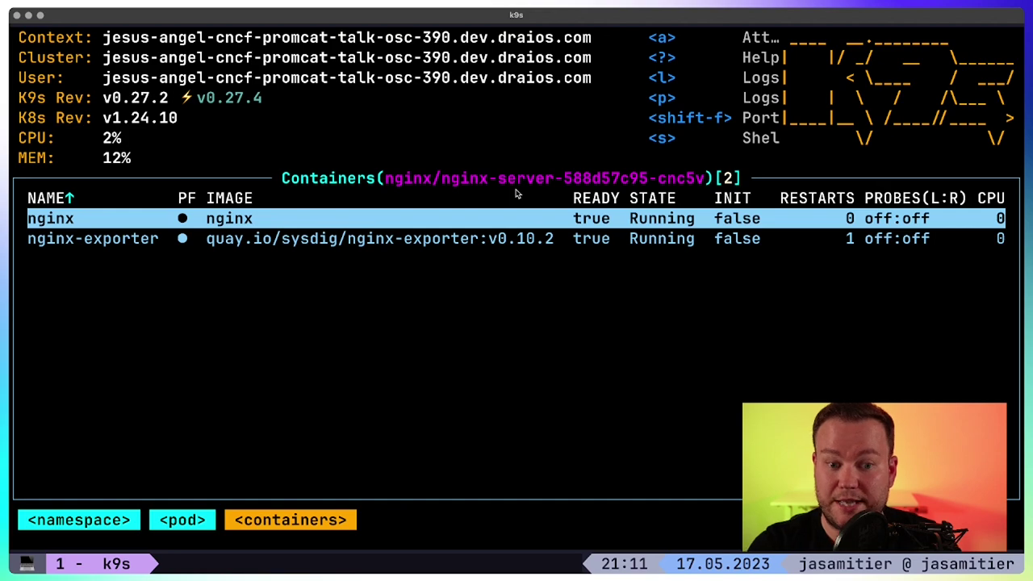
key(Down)
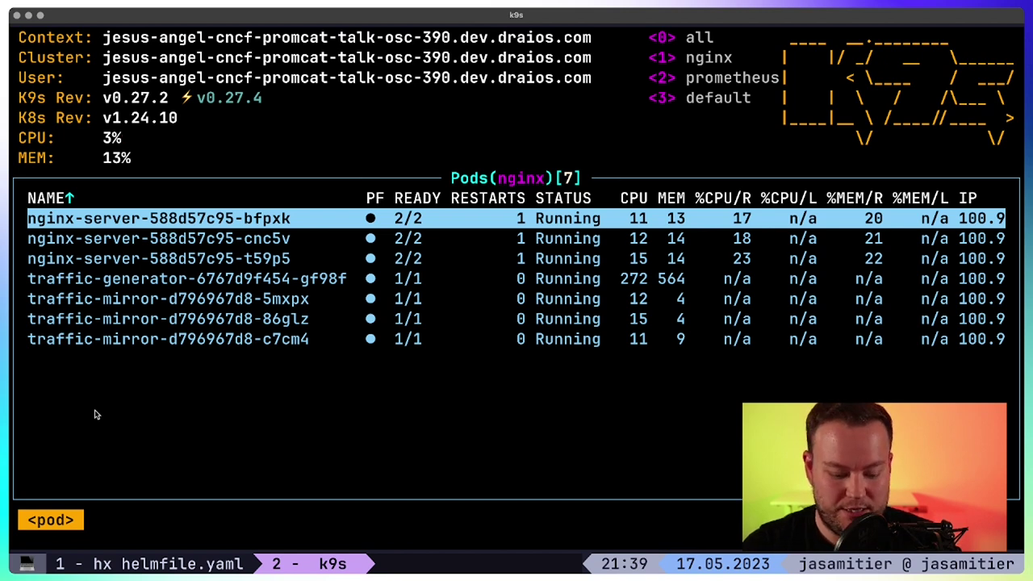
- Port-forward nginx-exporter::9113 on pod nginx-server-588d57c95-bfpxk to local port 9113
key(shift+f)
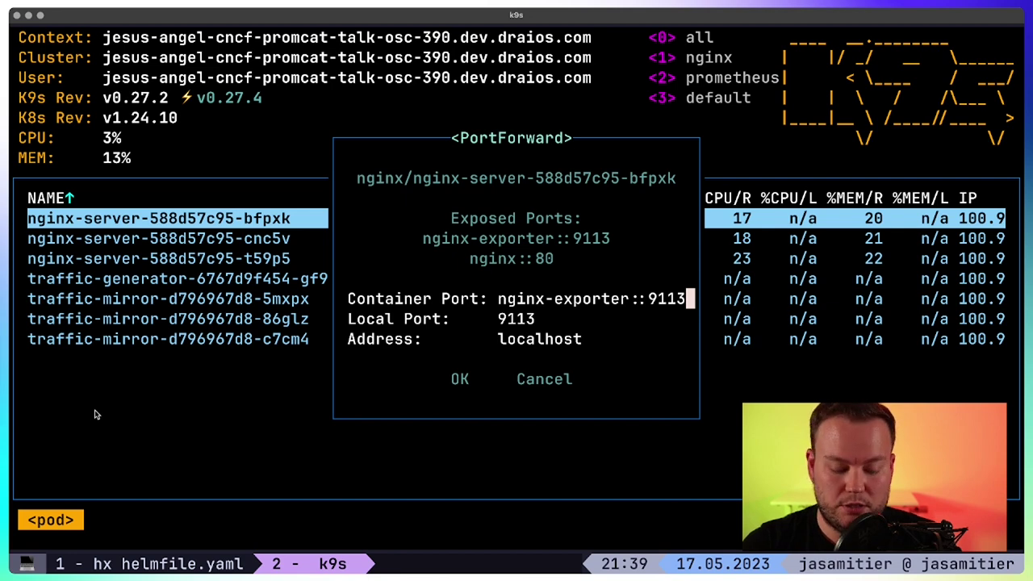
key(Tab)
key(Tab)
key(Tab)
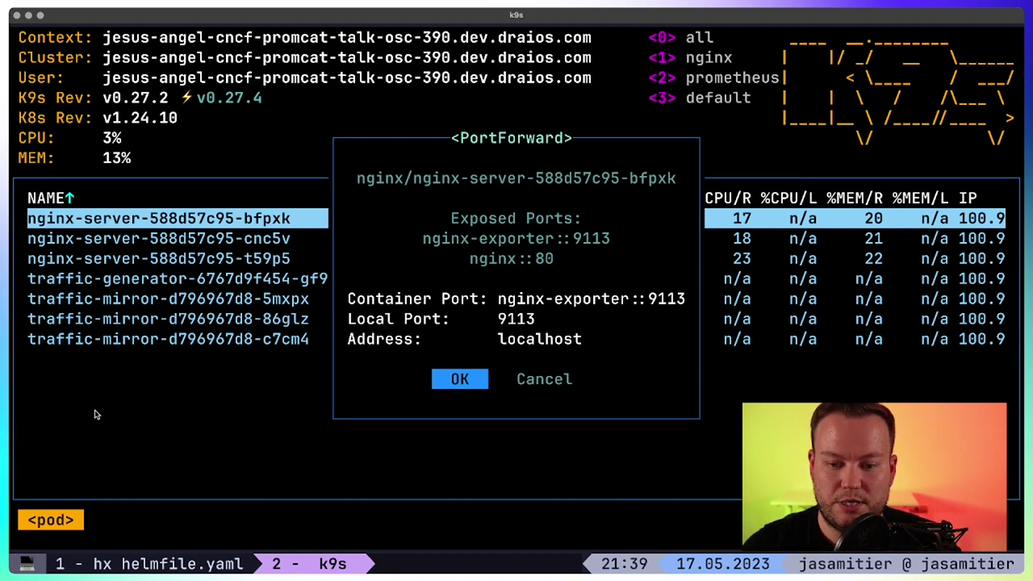
key(Return)
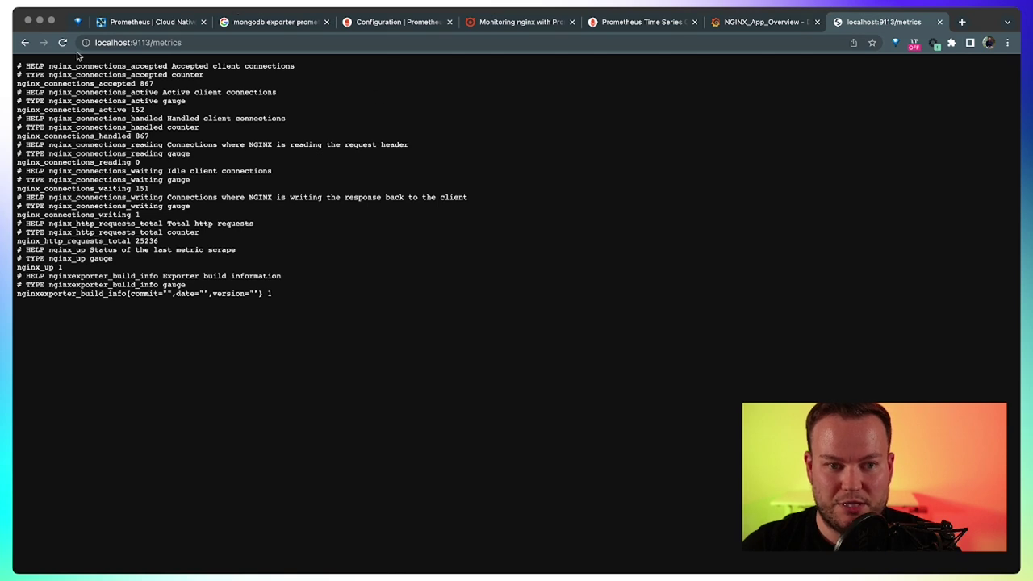
- Reload localhost:9113/metrics and look over the updated accepted connections counts
click(62, 42)
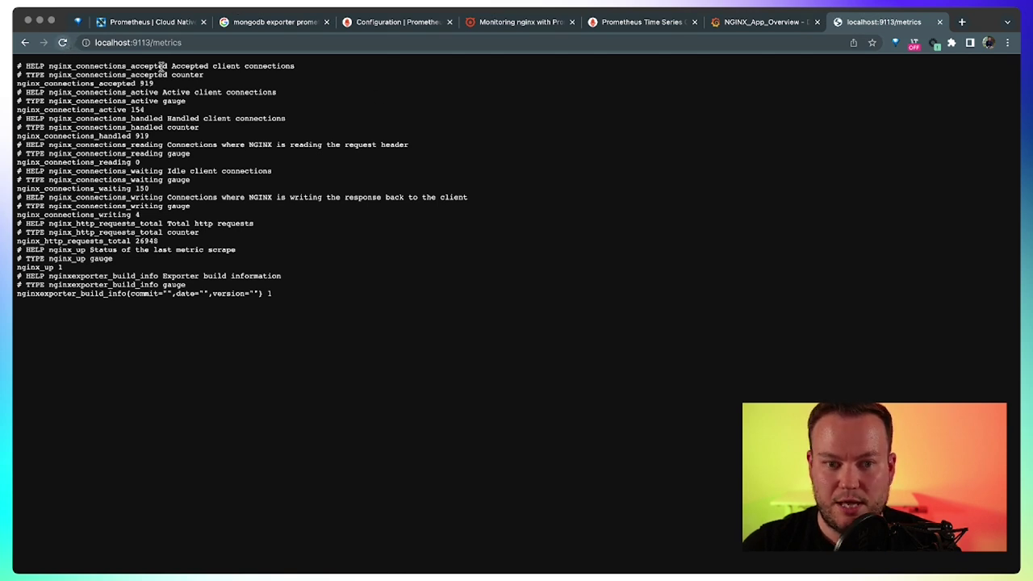
drag(17, 81, 196, 318)
click(249, 359)
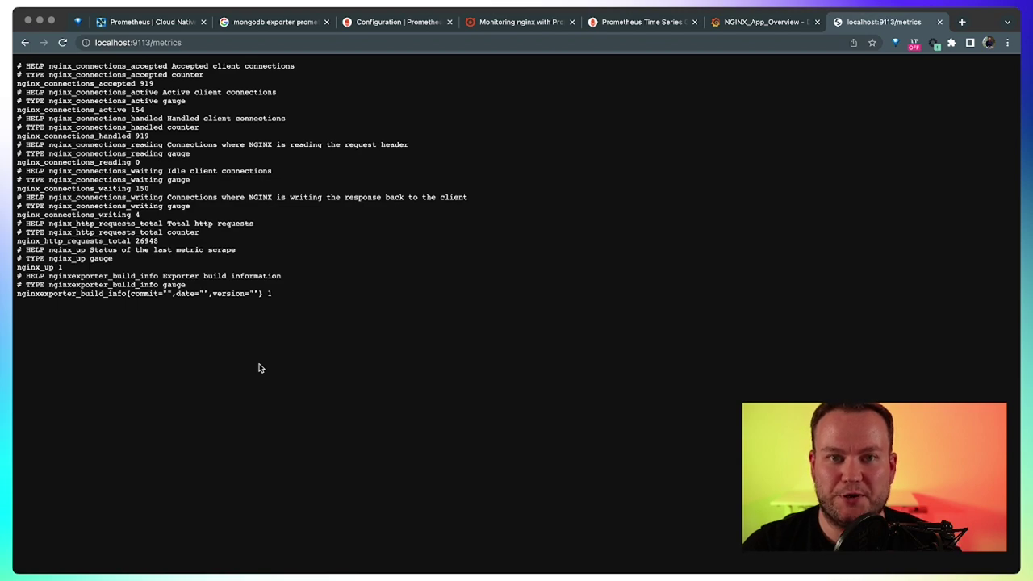
key(super+Tab)
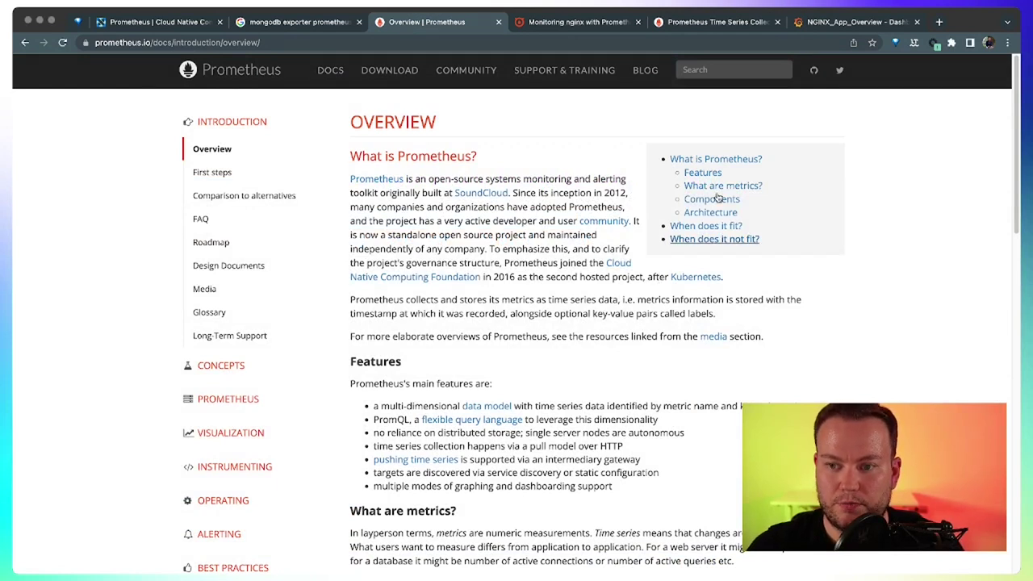
- Search the Prometheus docs for 'kube' and open the kubernetes_sd_config › pod result
click(701, 68)
text(kube)
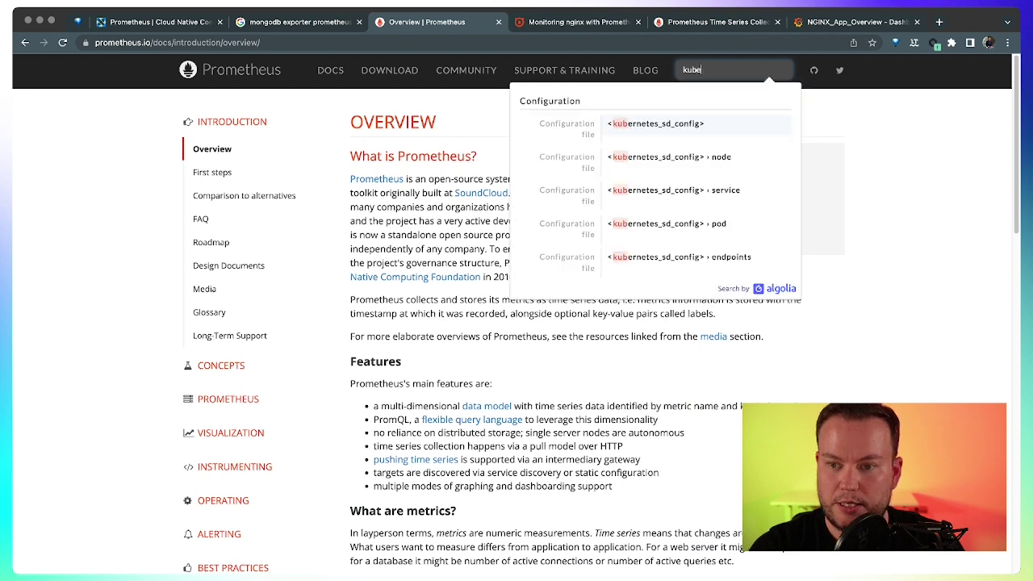
click(687, 223)
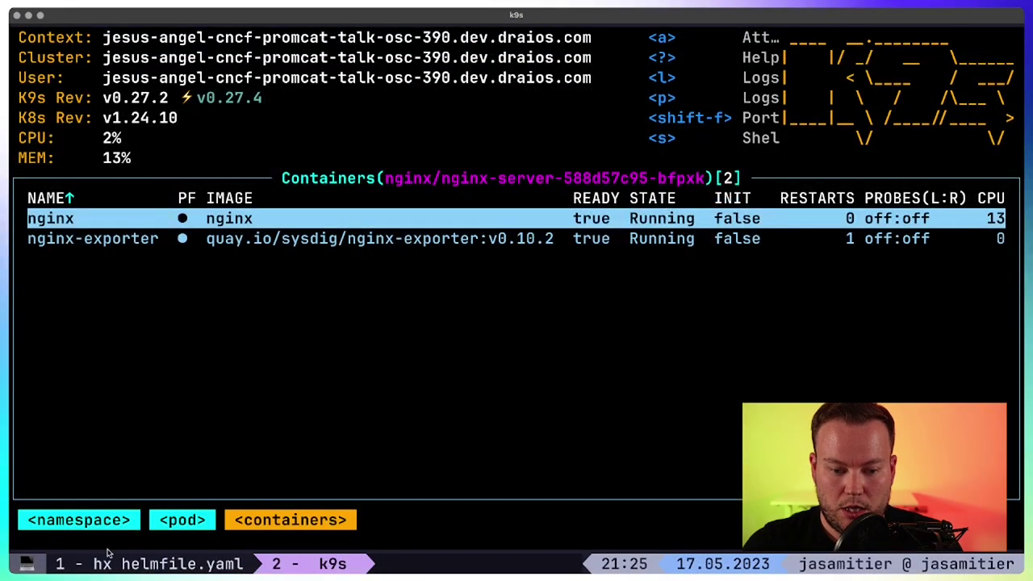
click(117, 561)
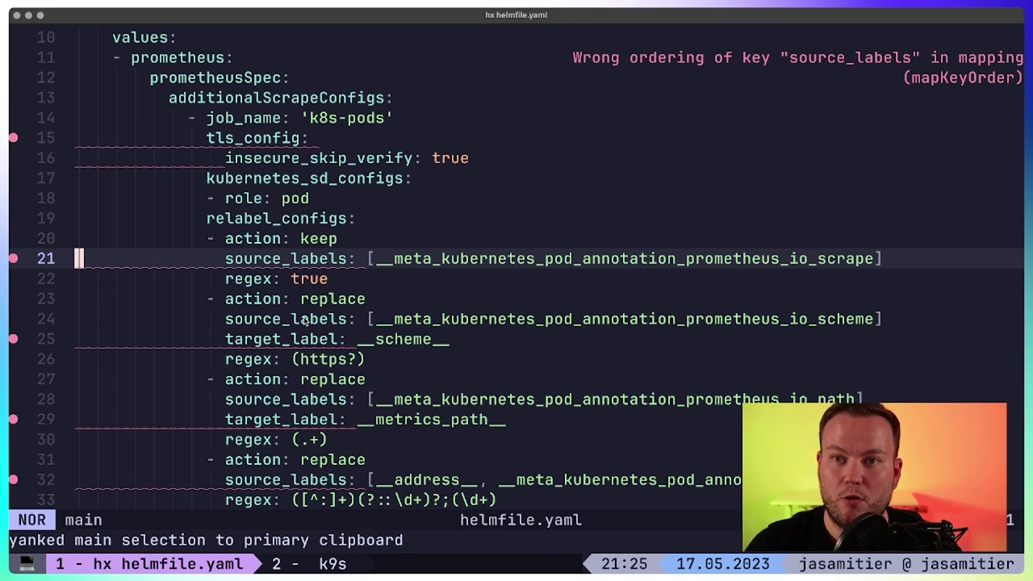
scroll(339, 274, up, 3)
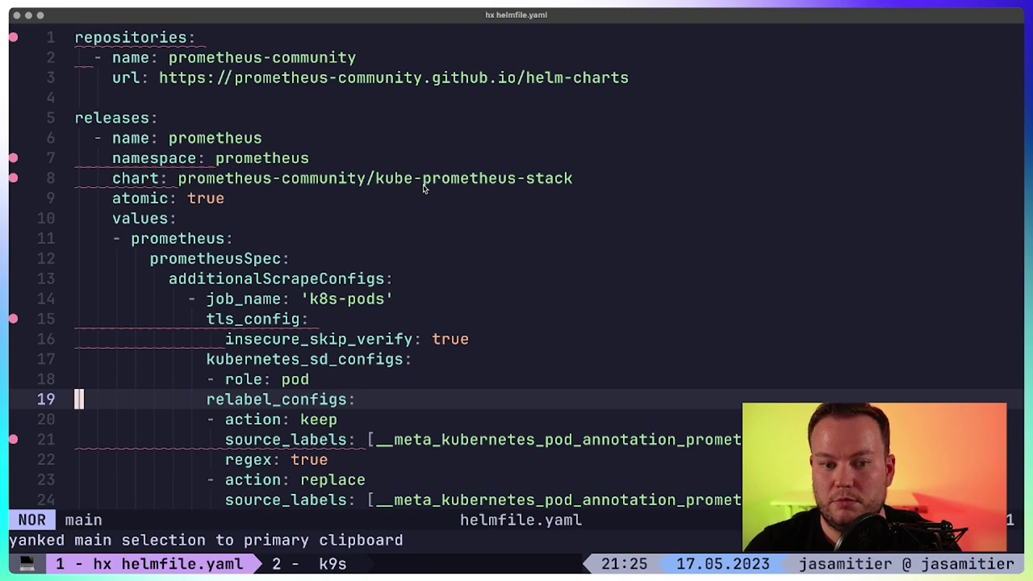
scroll(431, 196, down, 1)
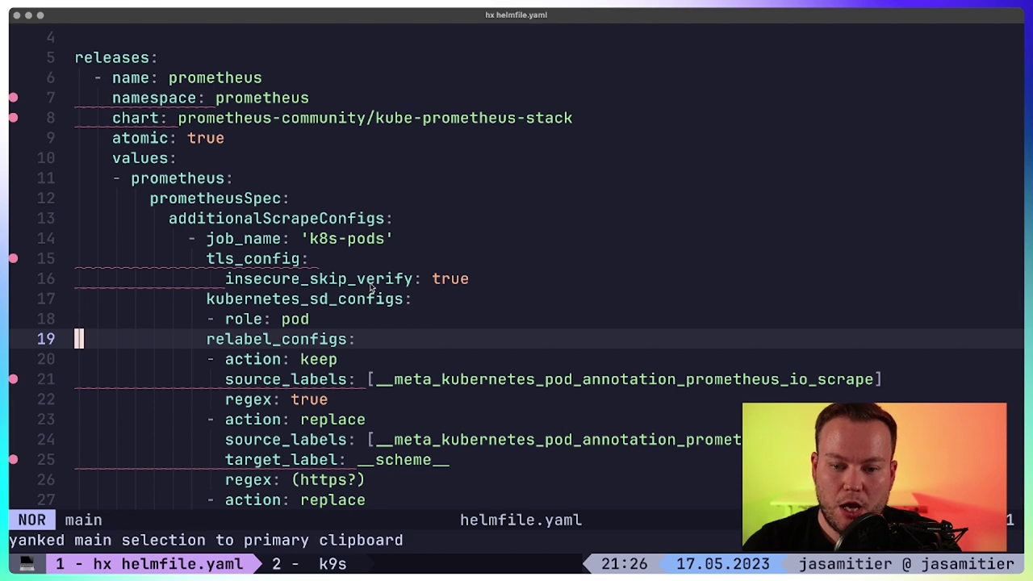
scroll(355, 256, down, 2)
scroll(355, 256, down, 1)
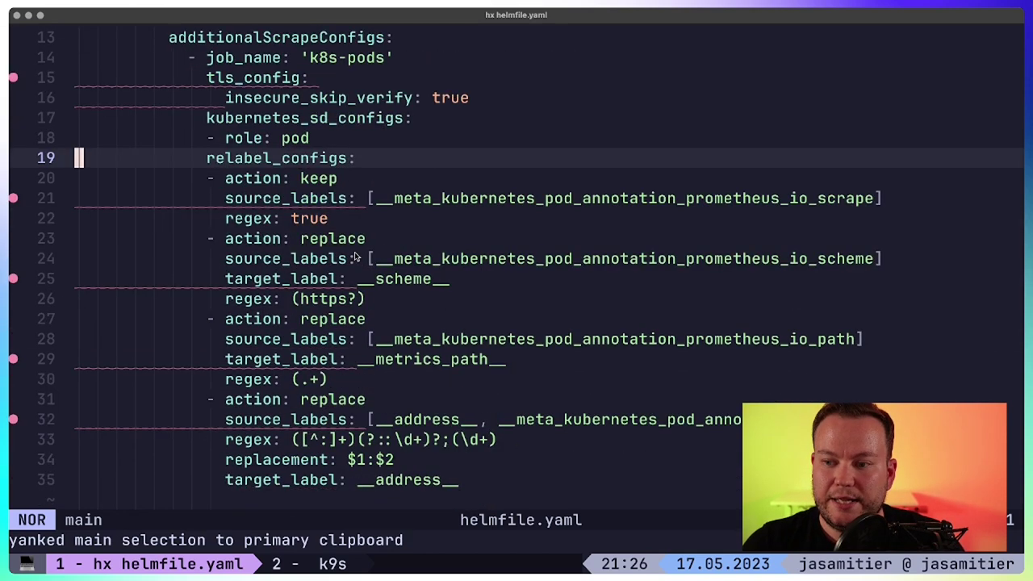
- Describe pod nginx-server-588d57c95-bfpxk to check its prometheus.io/port 9113 and scrape annotations, then return to helmfile.yaml
click(311, 565)
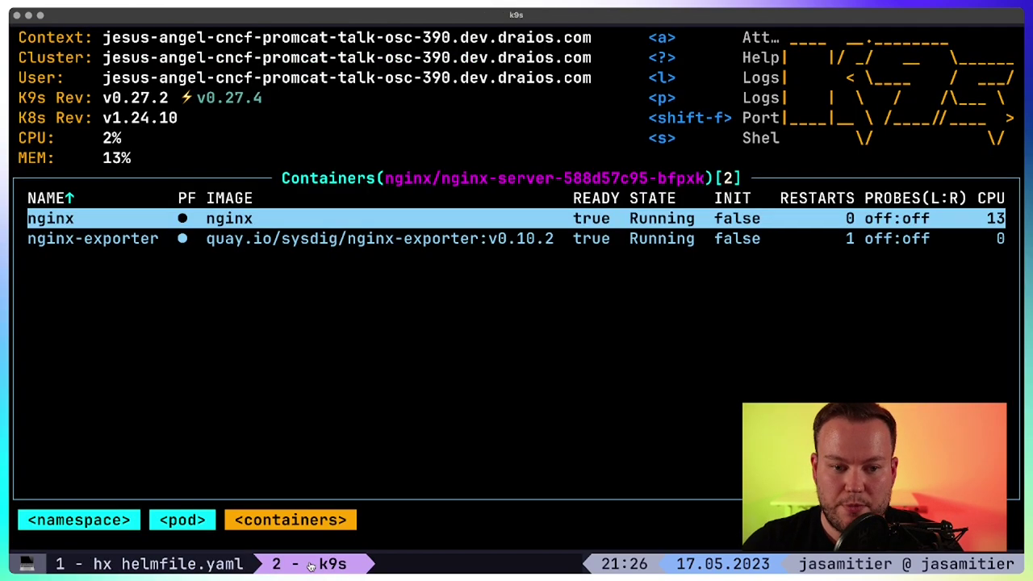
key(Down)
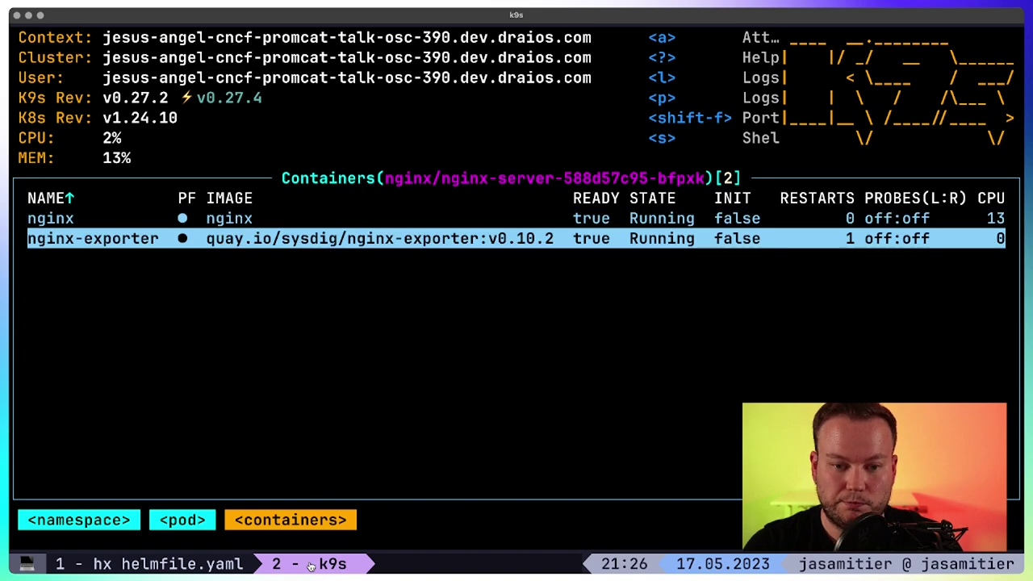
key(Escape)
key(d)
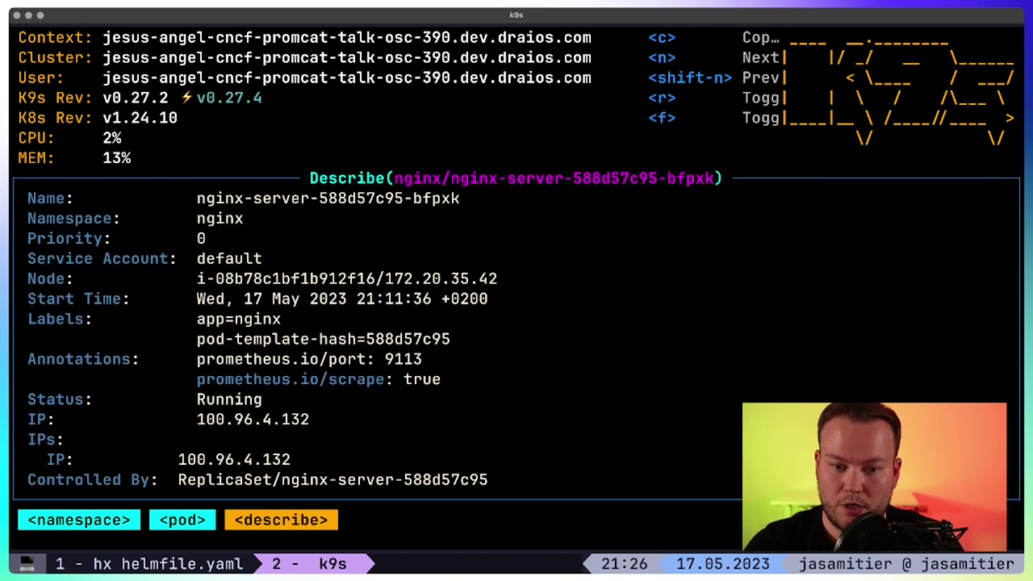
scroll(308, 355, down, 3)
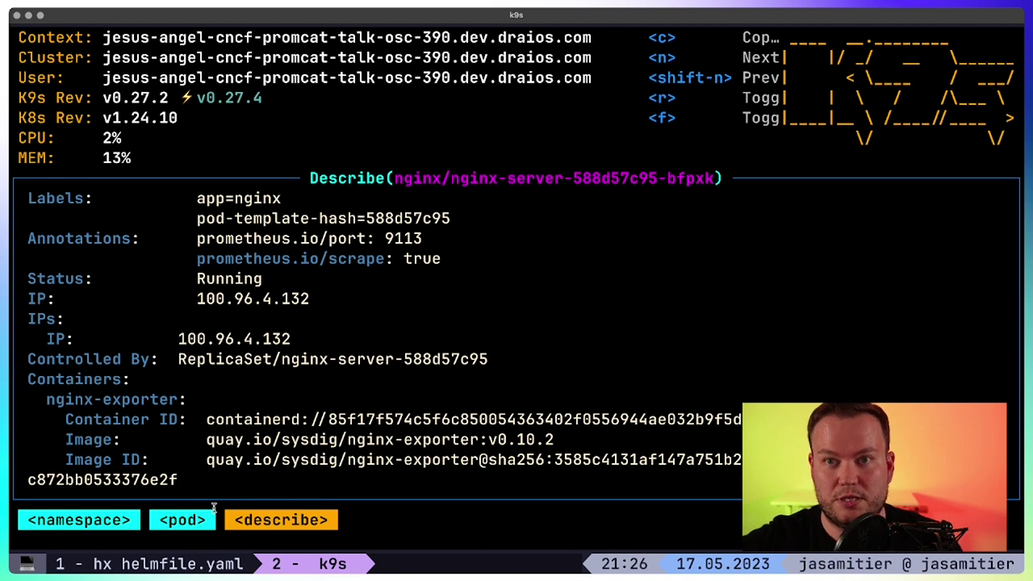
click(214, 564)
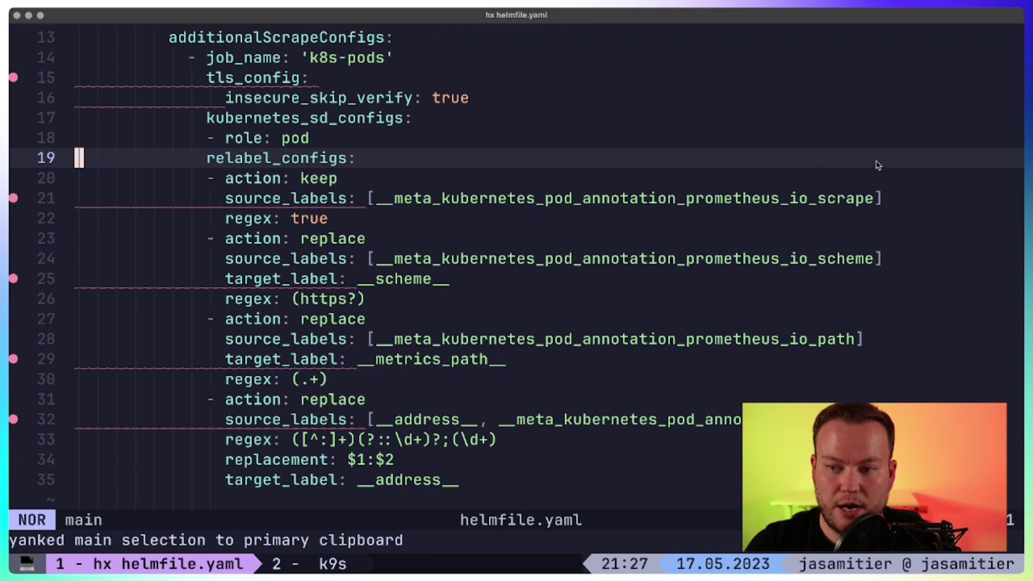
- Jump to the line 21 key-ordering warning in helmfile.yaml, then return to the k9s pod description
key(])
key(d)
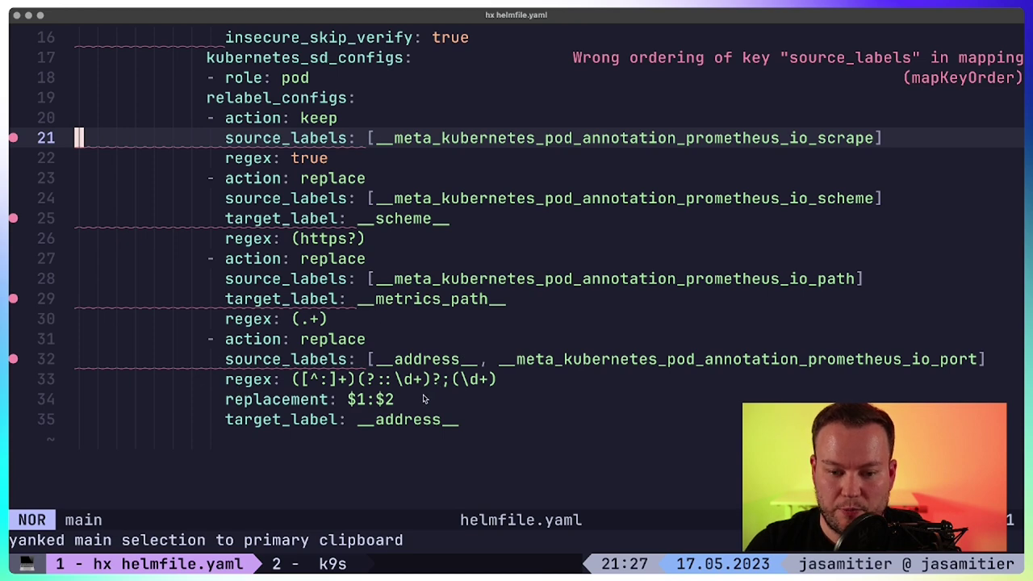
scroll(435, 395, up, 1)
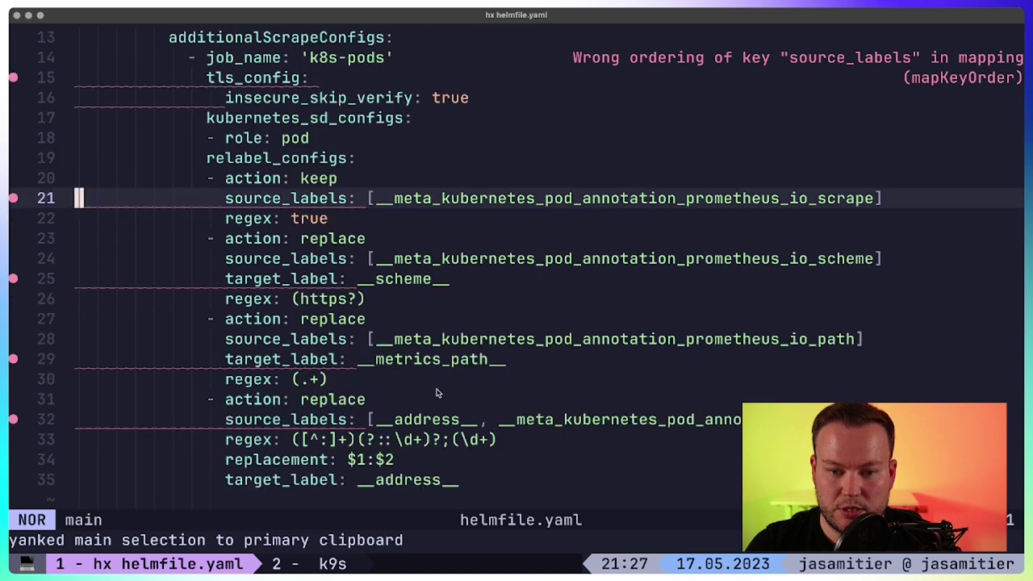
click(330, 564)
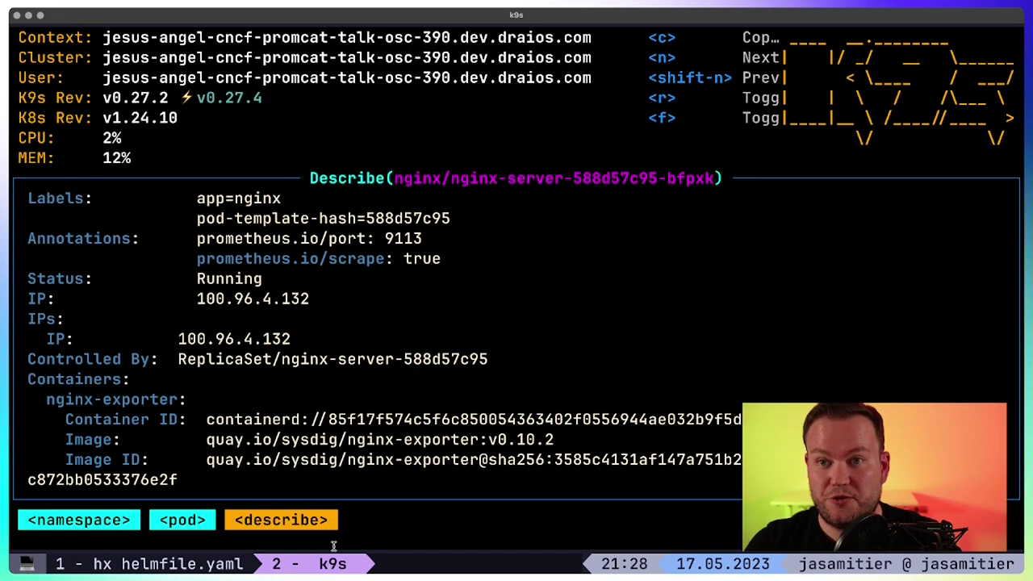
- Re-run the nginx_http_requests_total query in the Prometheus graph view
key(super+Tab)
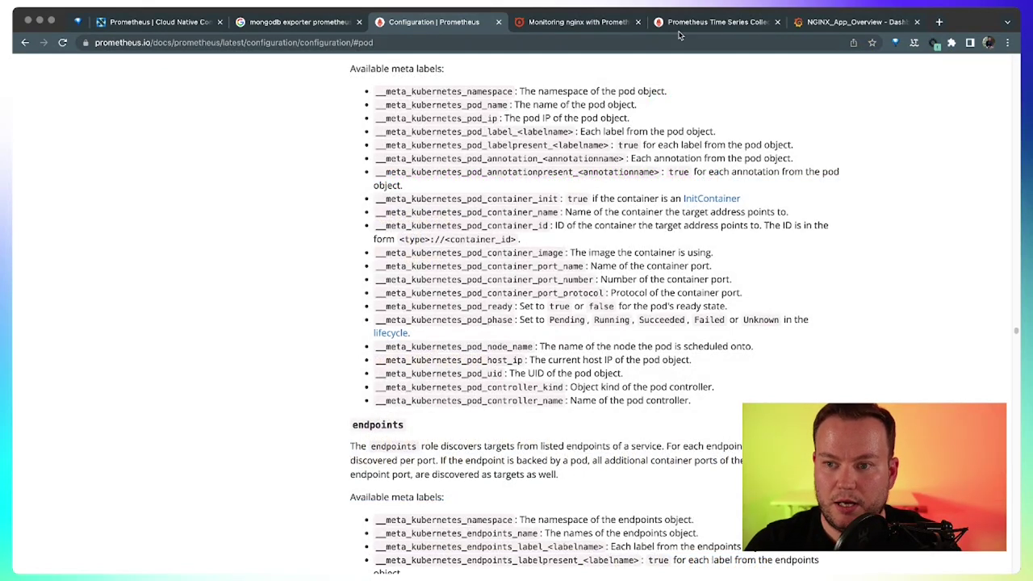
click(704, 29)
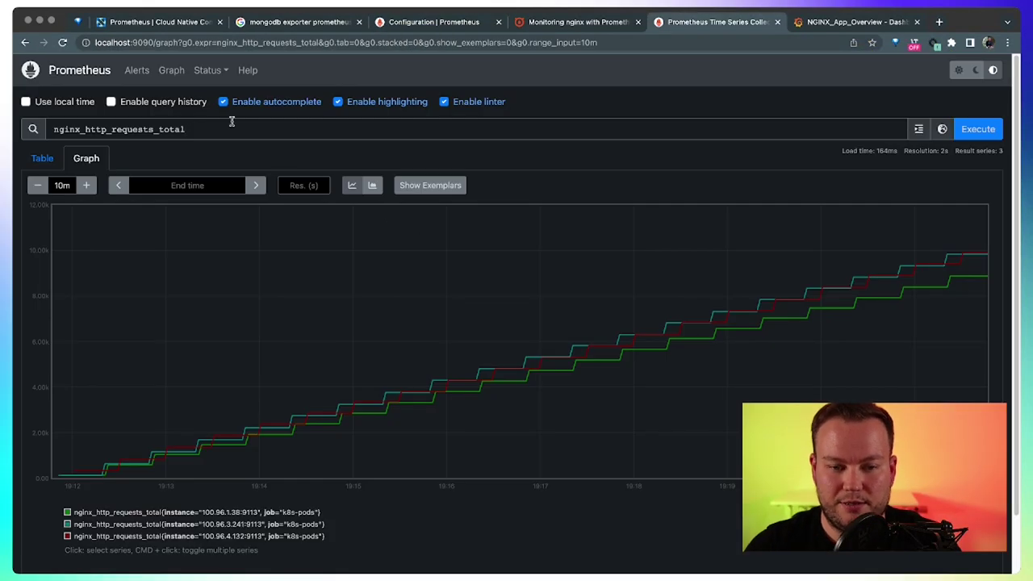
click(978, 129)
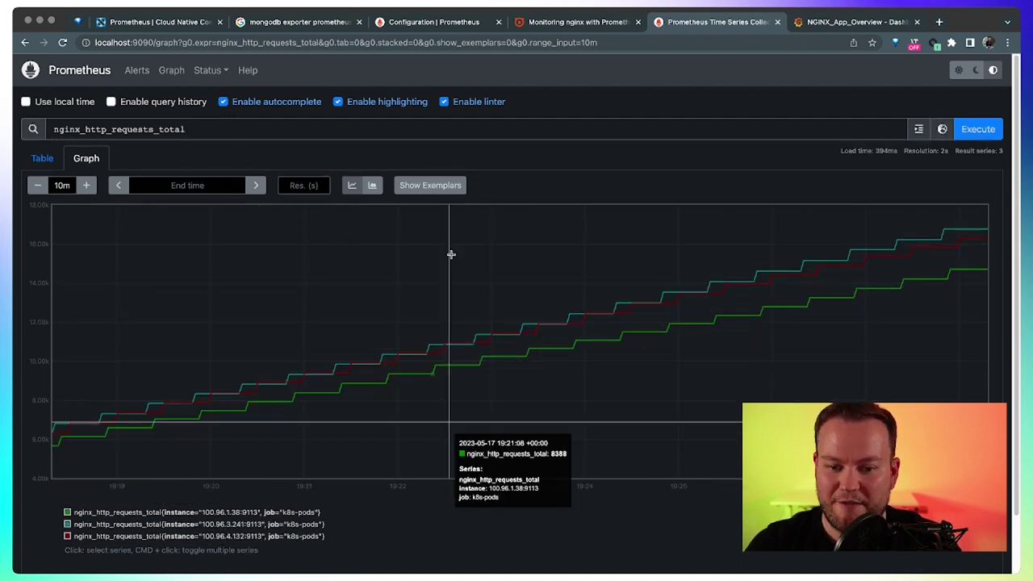
- Replace the query with nginx_connections_waiting and graph its three k8s-pods series
double_click(129, 130)
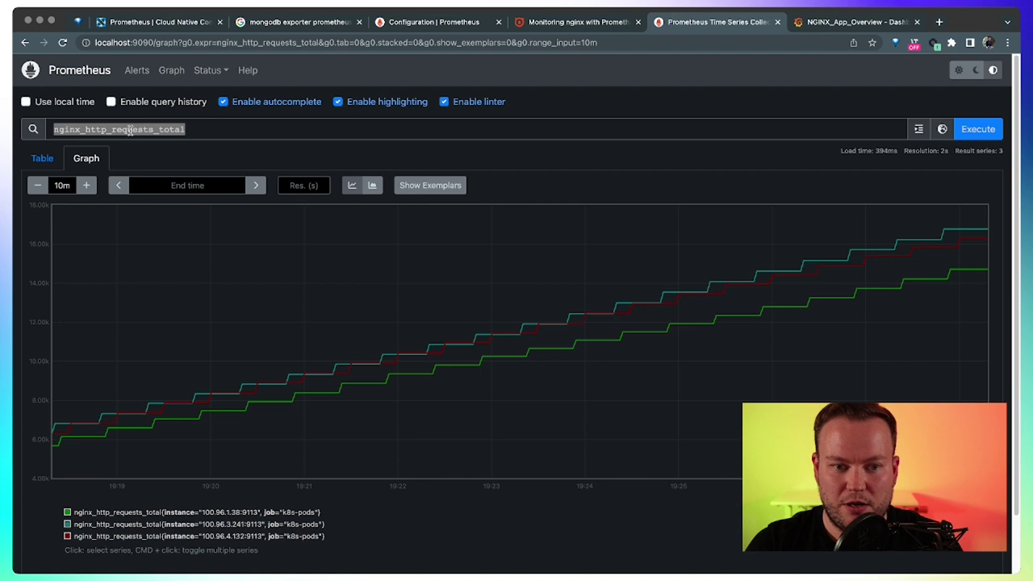
text(nginx)
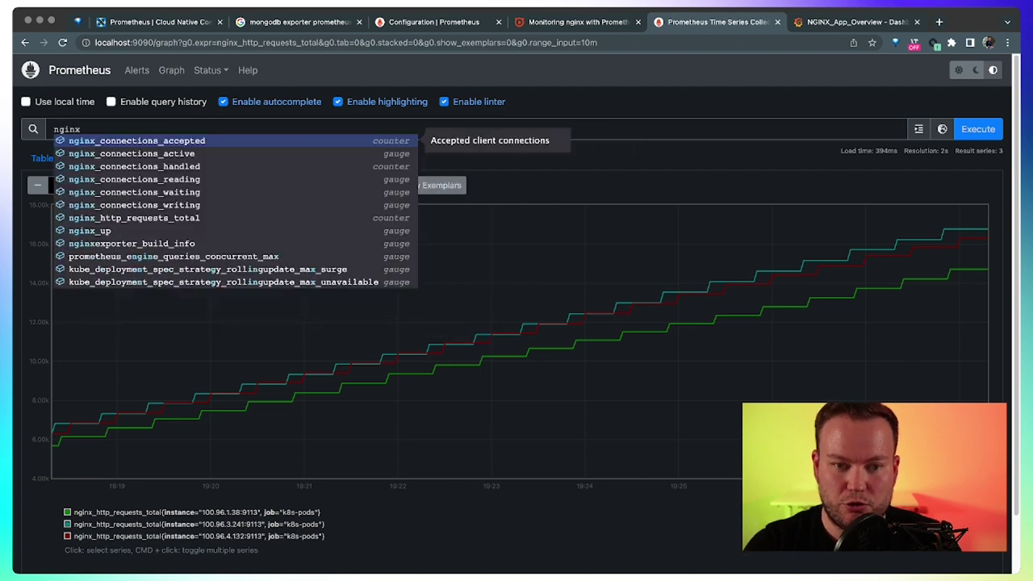
key(Down)
key(Down)
key(Down)
key(Down)
key(Return)
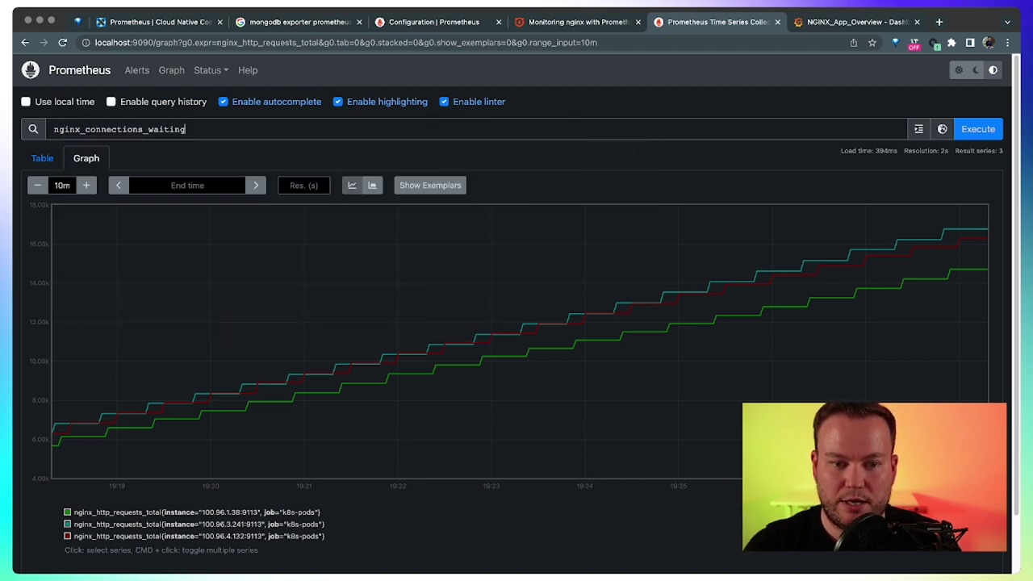
key(Return)
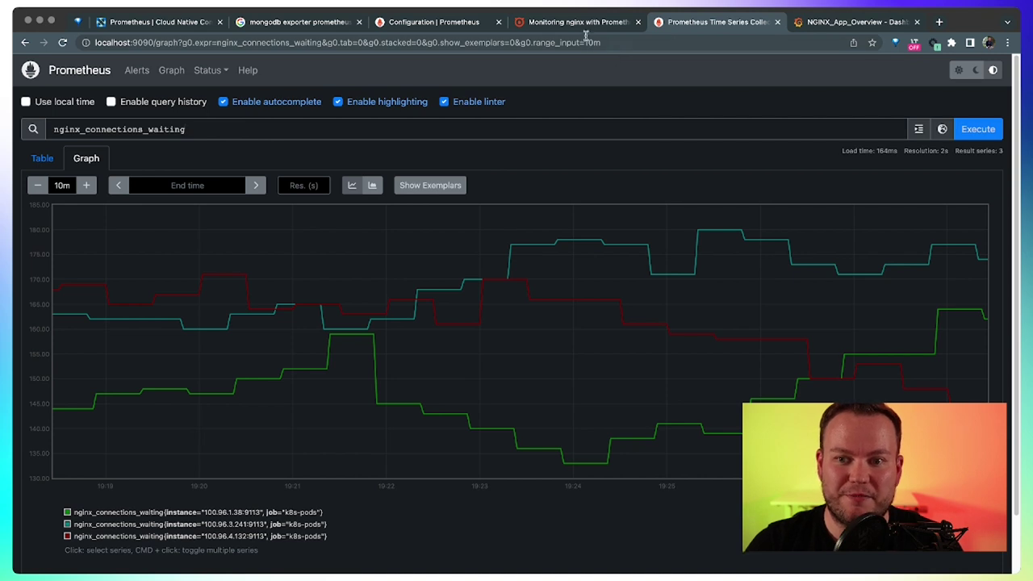
- Show PromCat's NGINX Dashboards section offering the NGINX_App_Overview Grafana dashboard
click(543, 22)
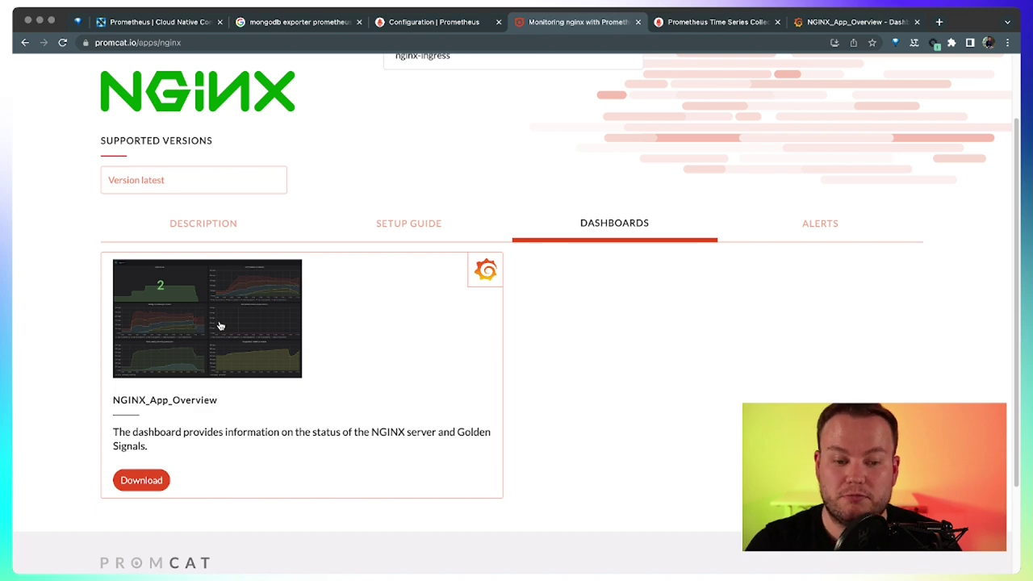
- View the live NGINX_App_Overview dashboard showing Instances Up at 3 and the pods' connection graphs
click(818, 24)
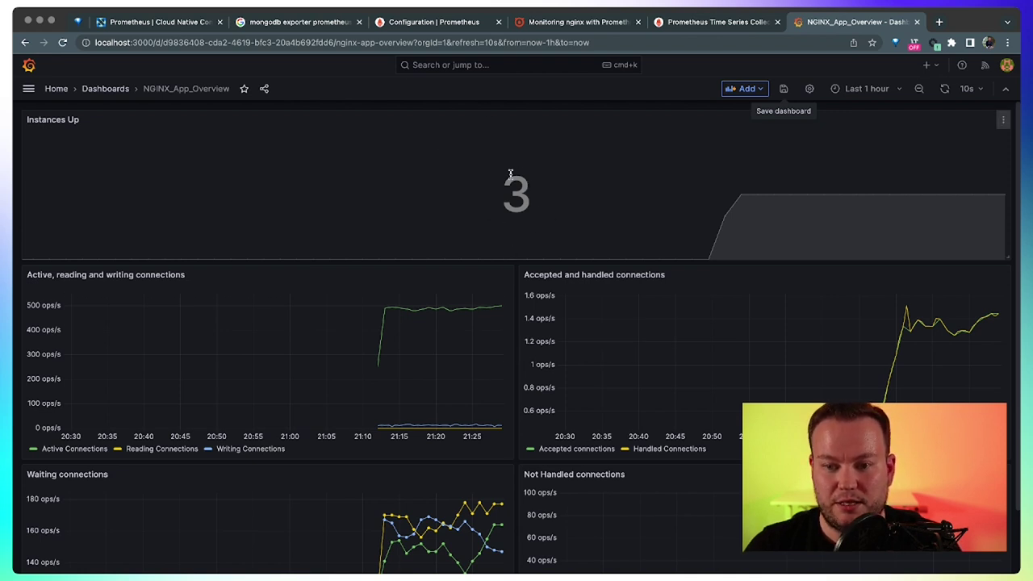
scroll(296, 303, down, 3)
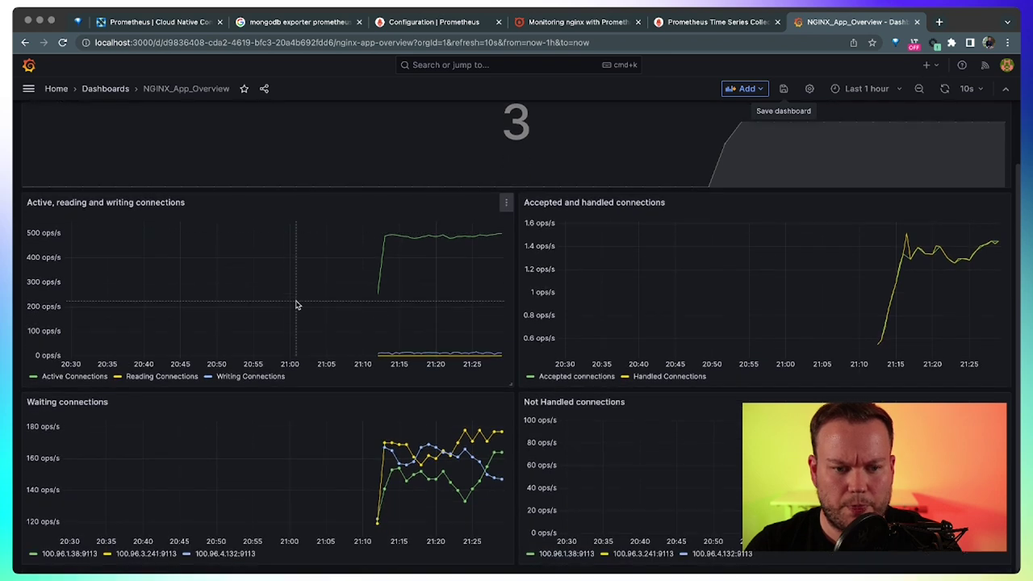